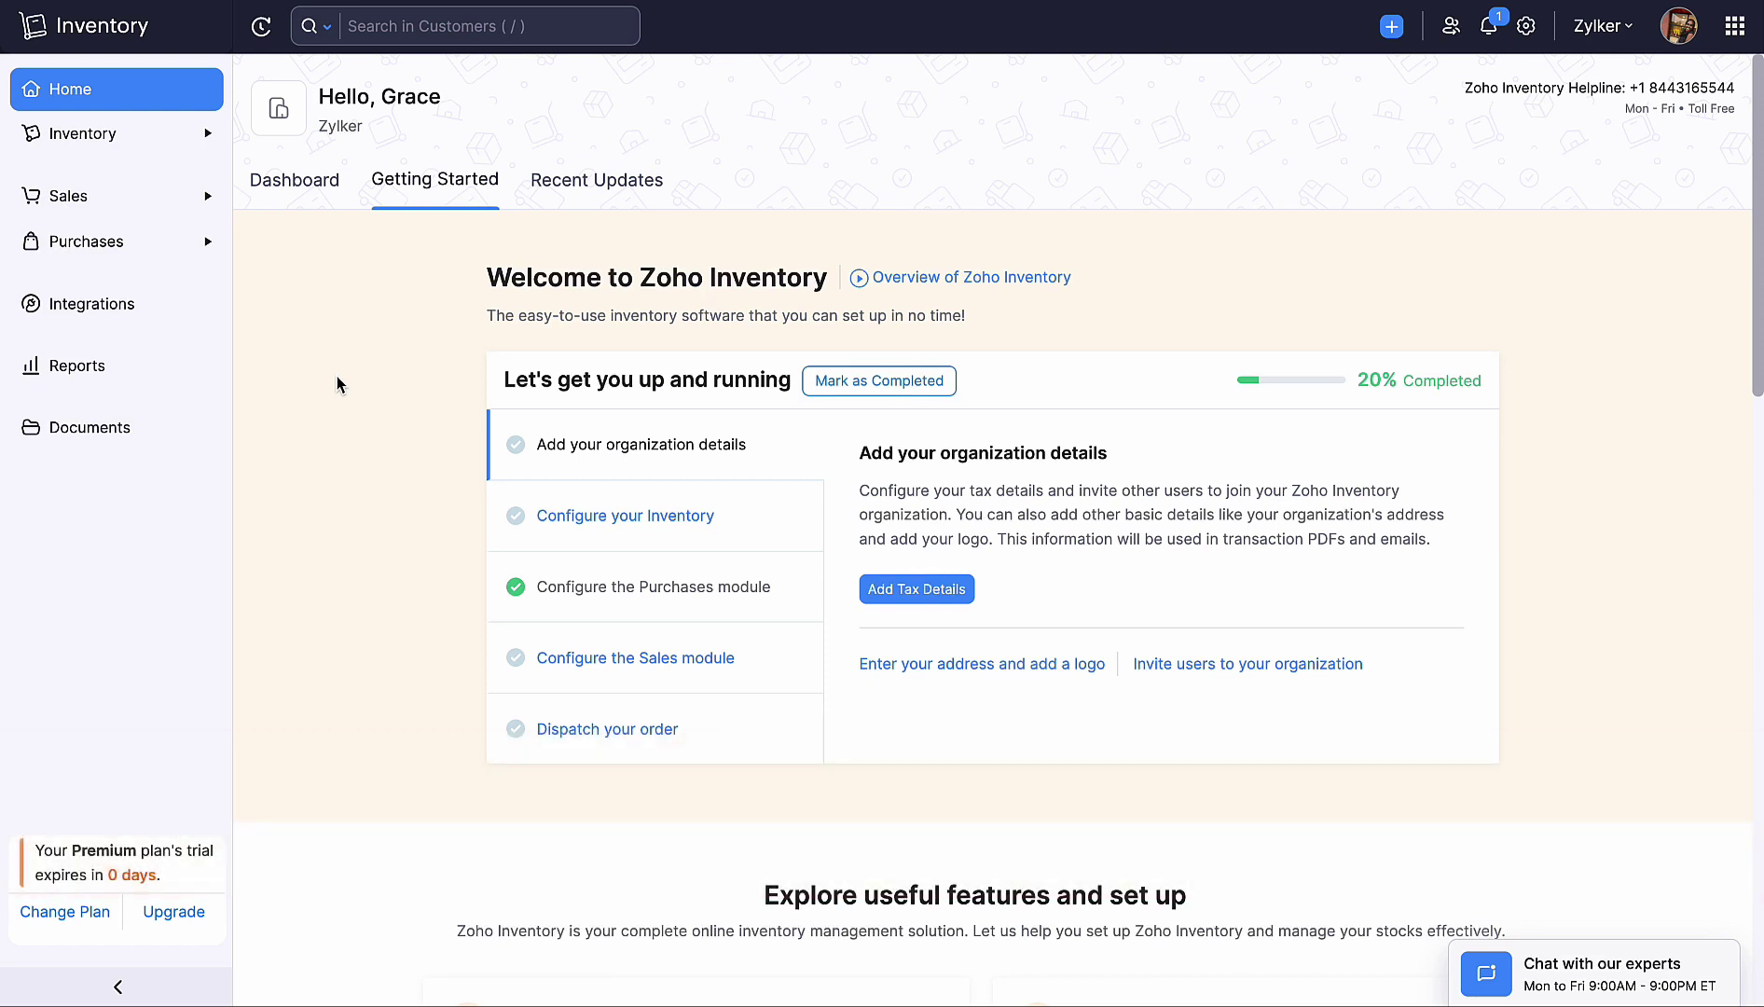
# Step: Open the Item Groups list under Inventory in the sidebar
pyautogui.click(186, 148)
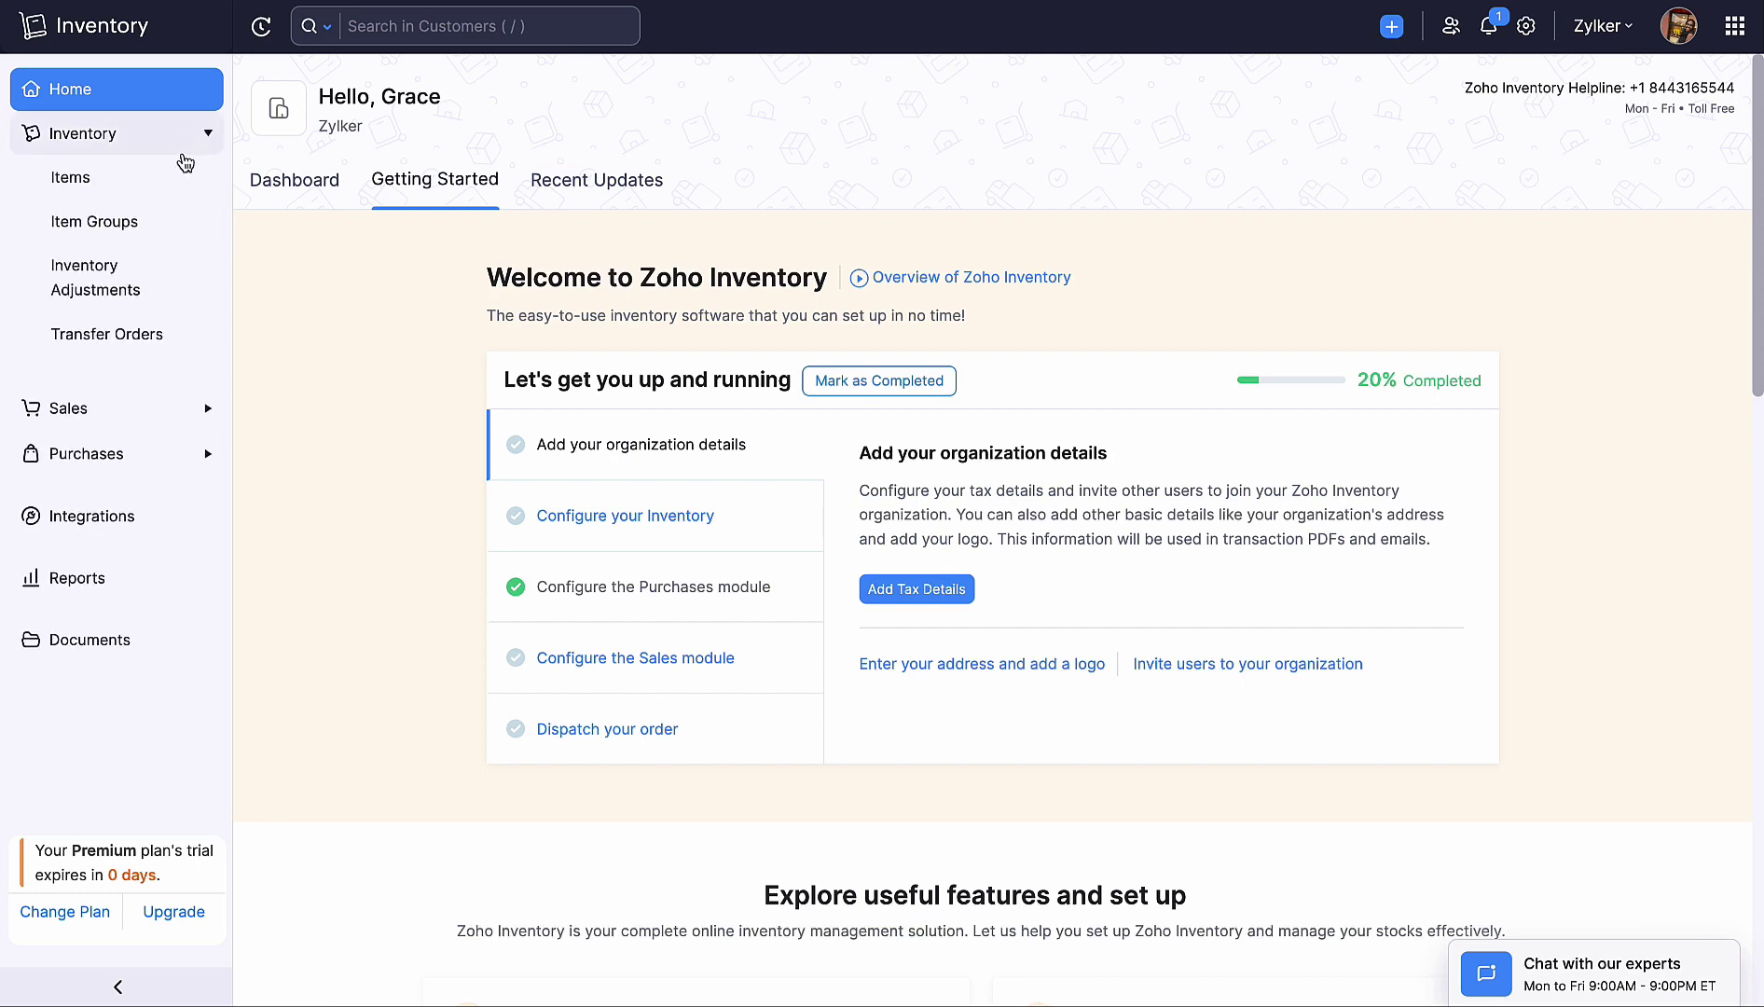
pyautogui.click(172, 229)
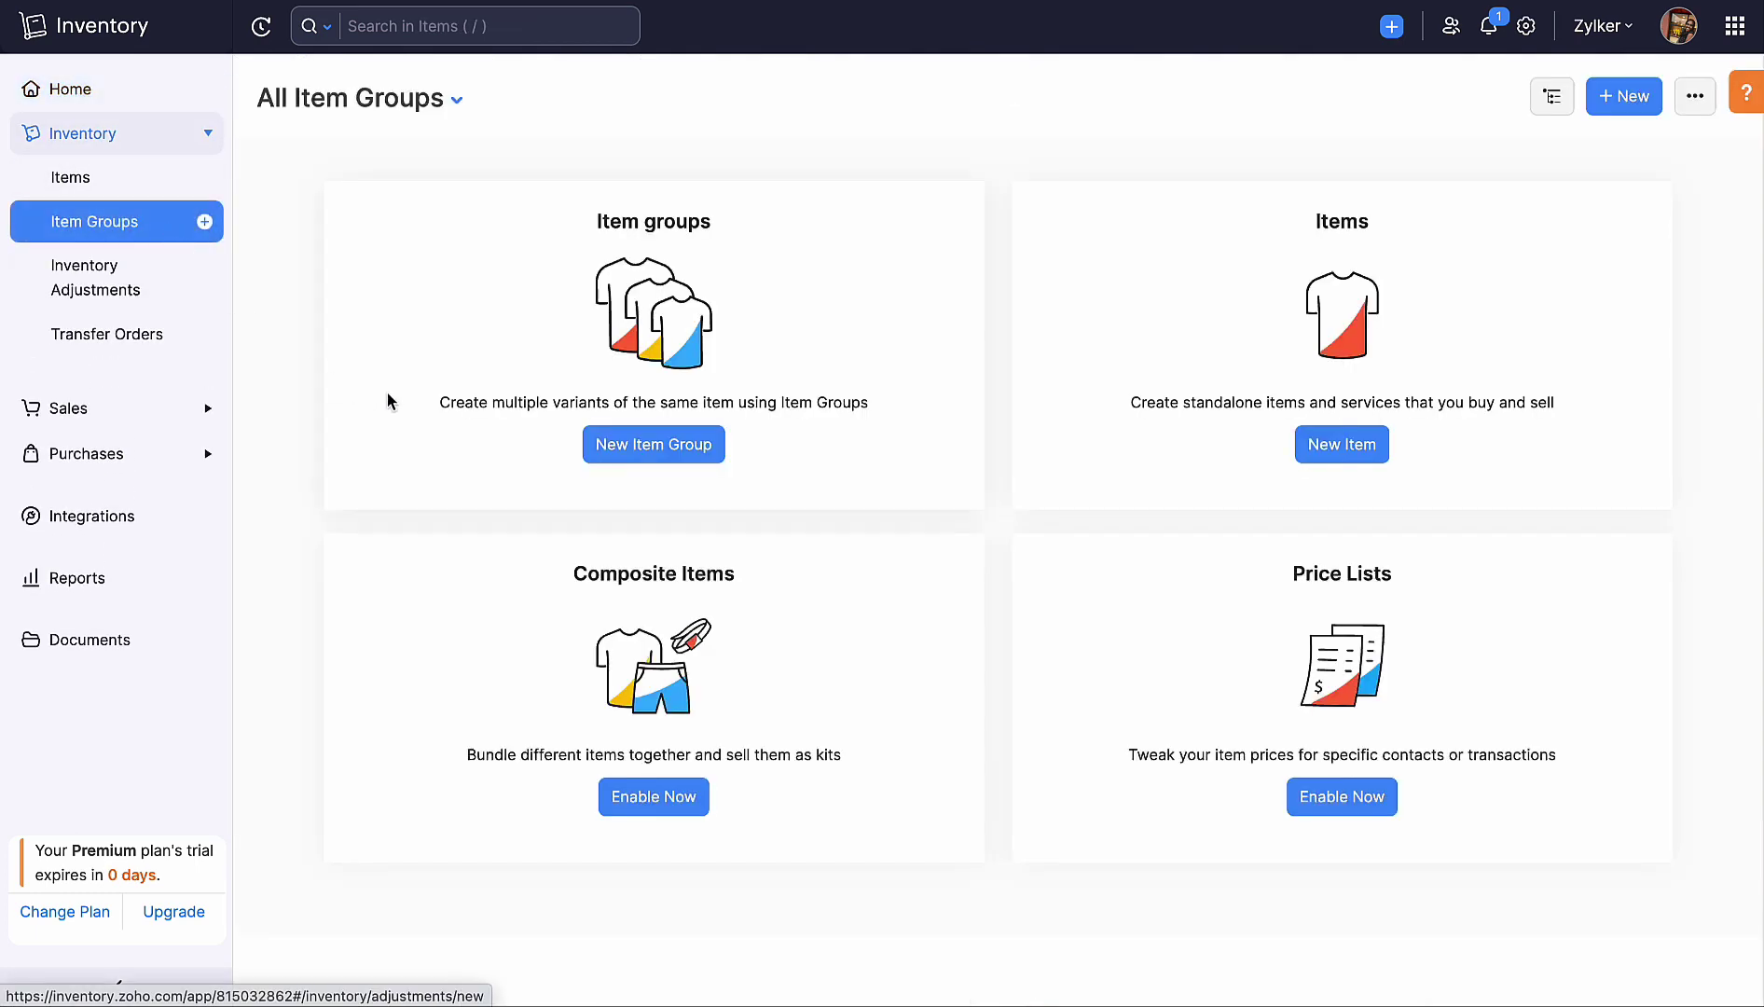
# Step: Create a new item group named T-Shirts, described as '100% Organic Cotton', with unit pcs
pyautogui.click(636, 455)
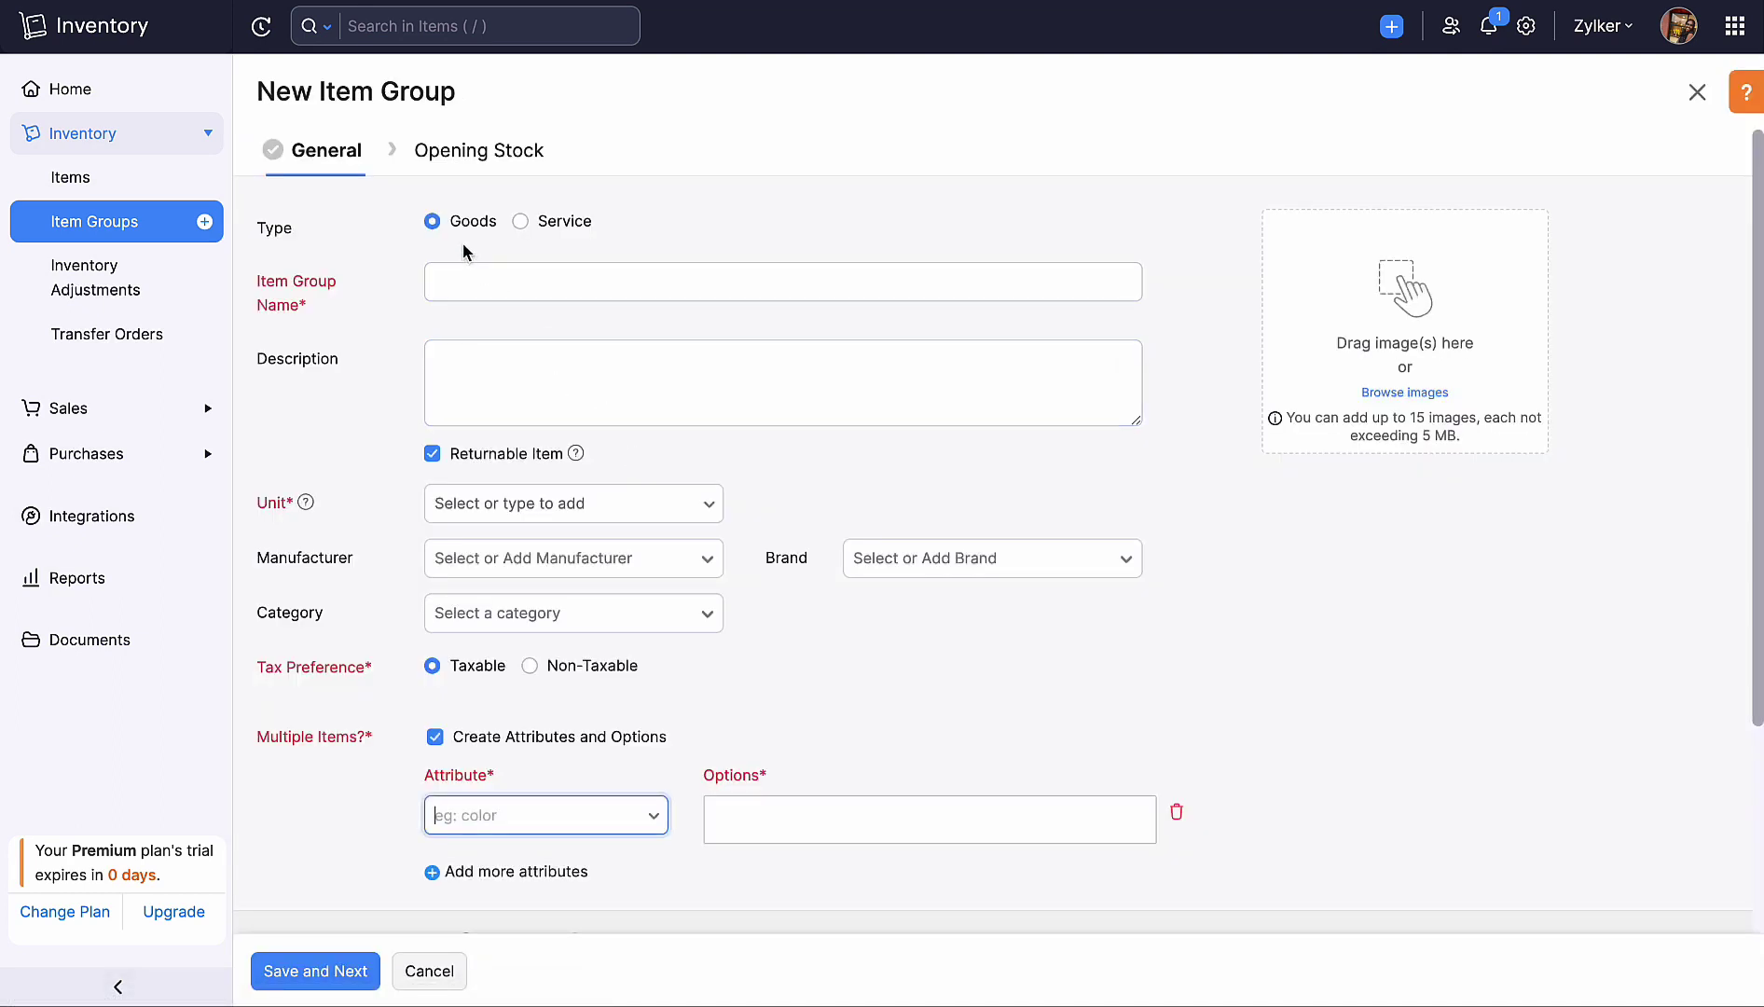
pyautogui.click(485, 286)
pyautogui.write('T-Shirts')
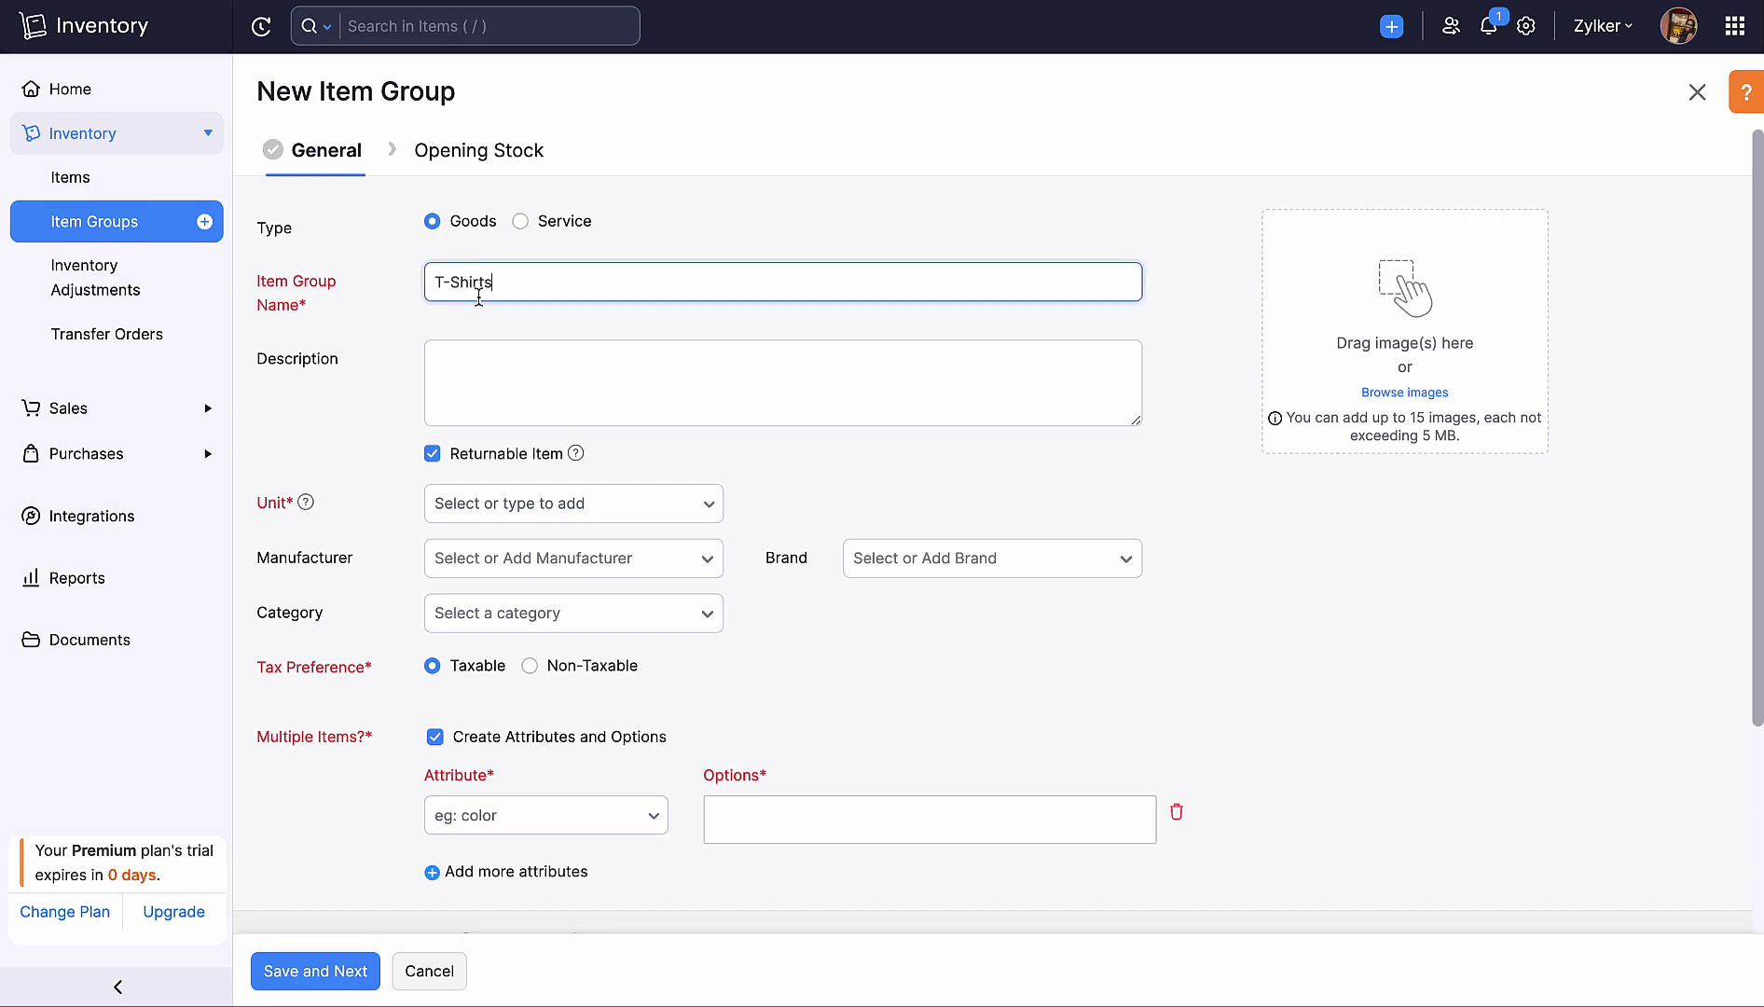
pyautogui.click(435, 359)
pyautogui.write('100')
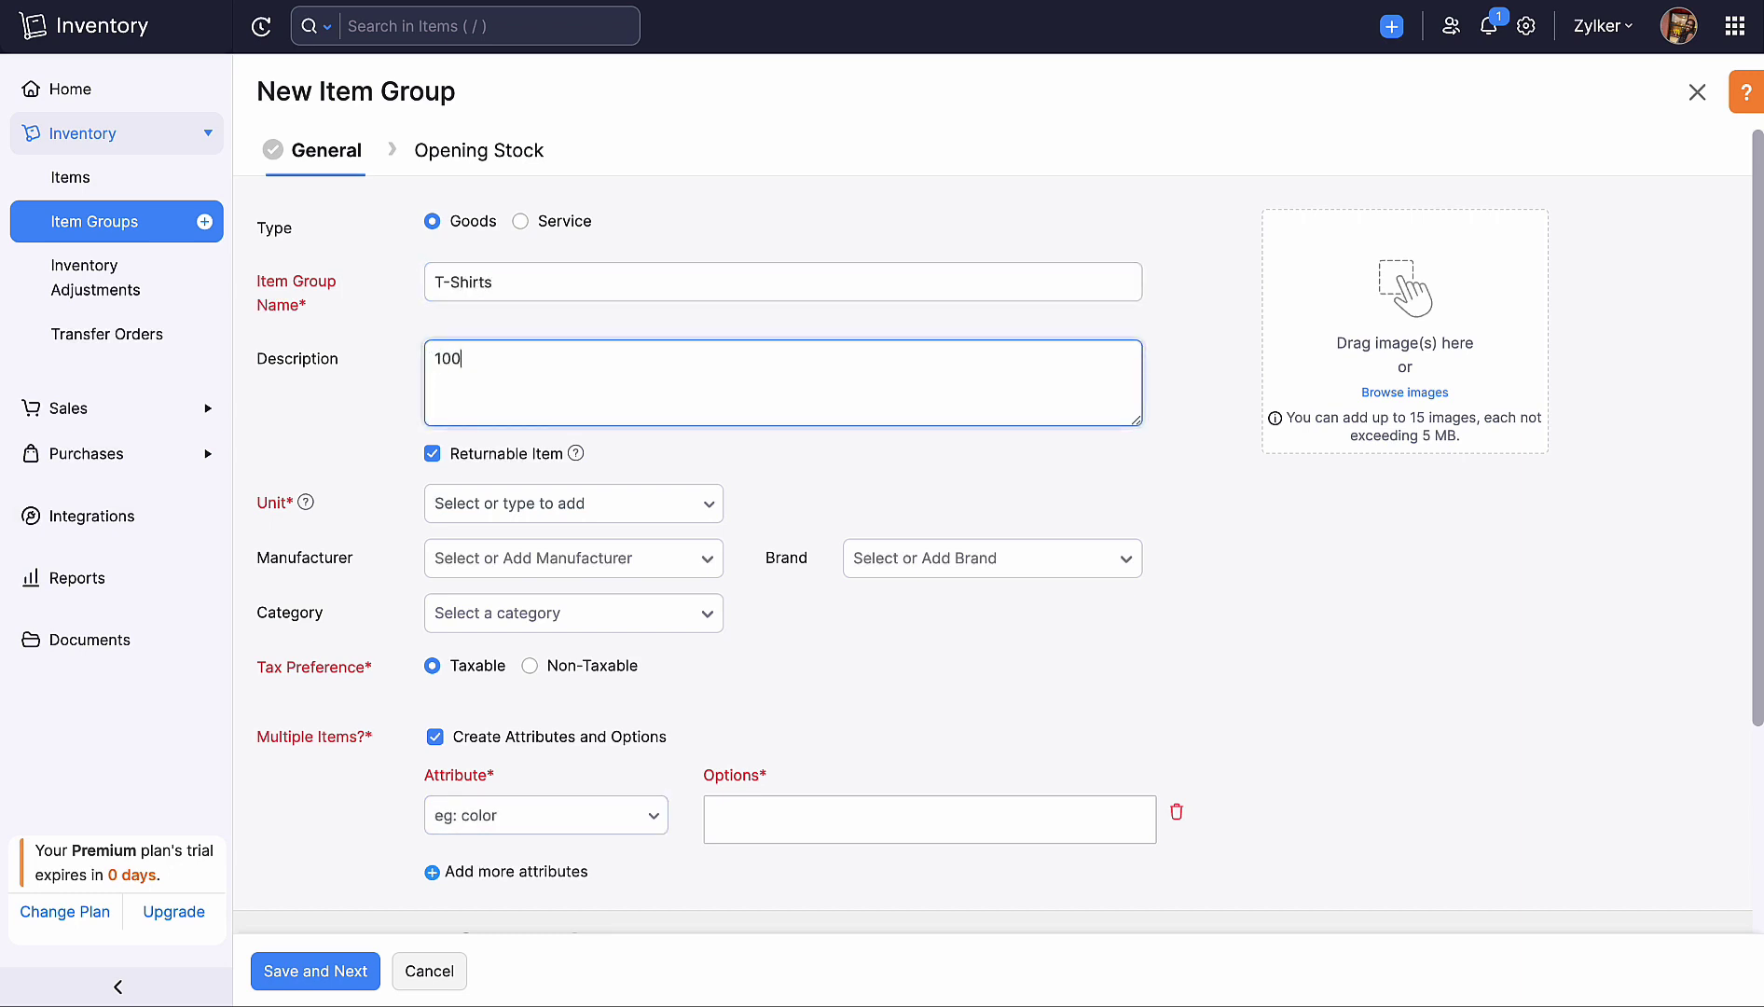
pyautogui.write('% Organic Cotton')
pyautogui.click(516, 503)
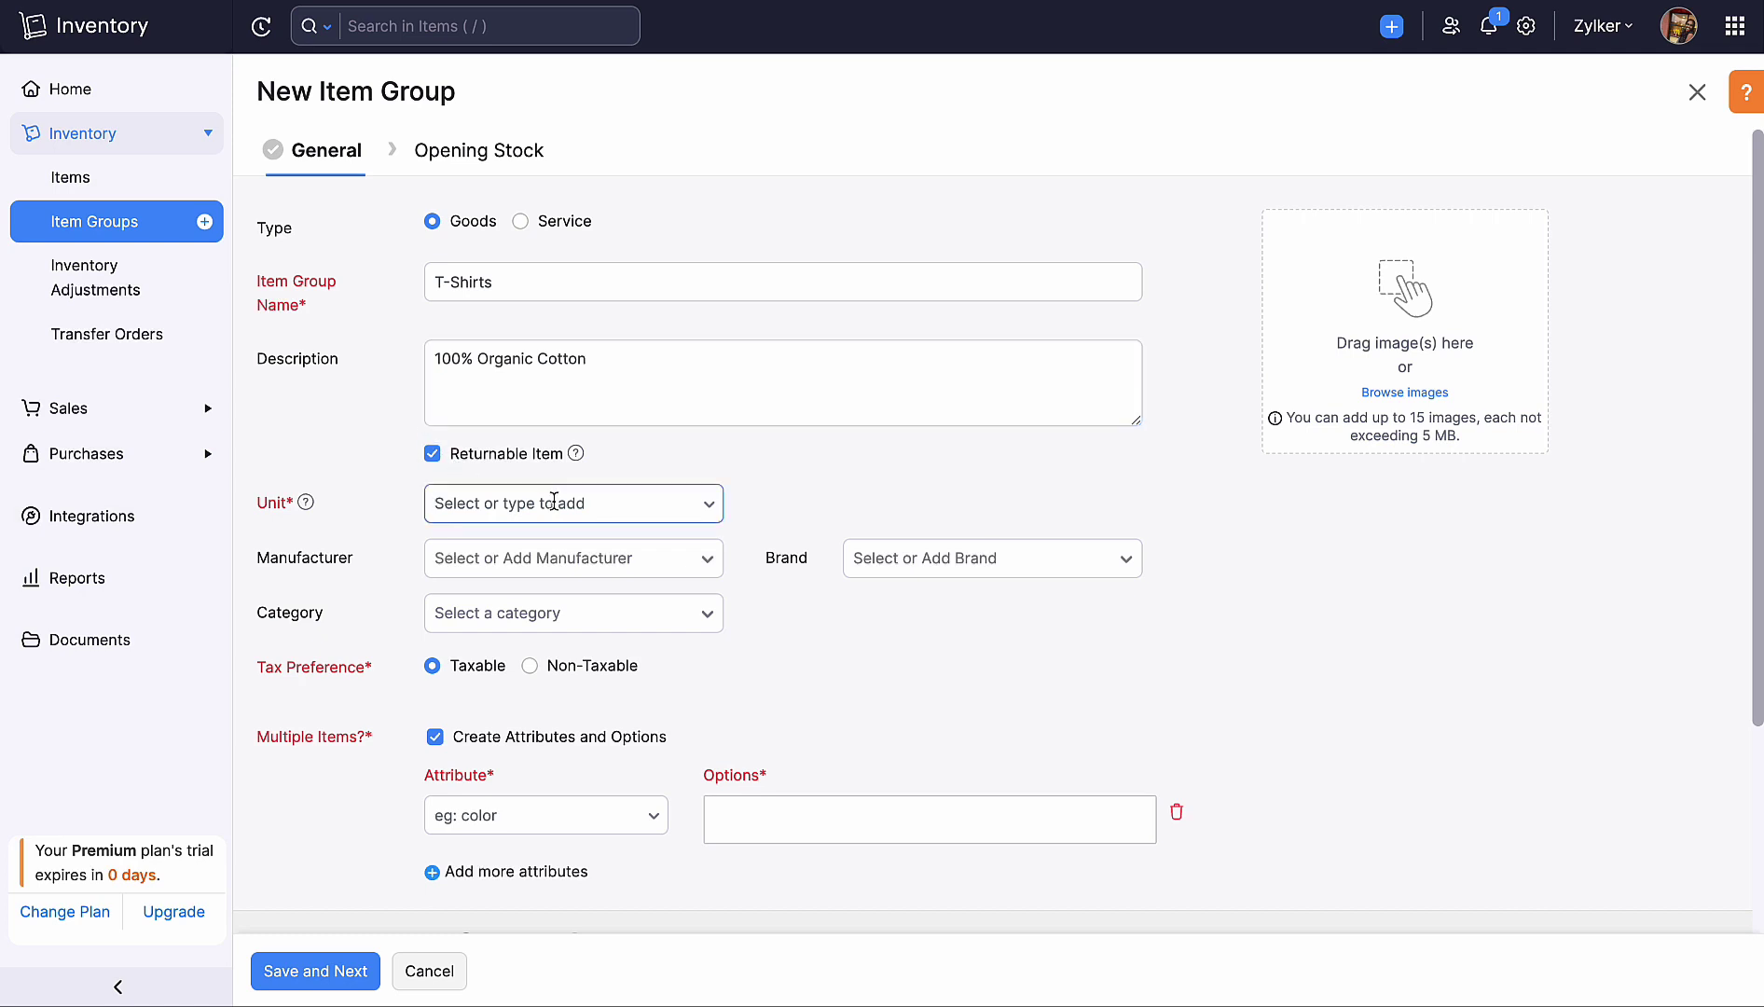
pyautogui.scroll(-5, 554, 602)
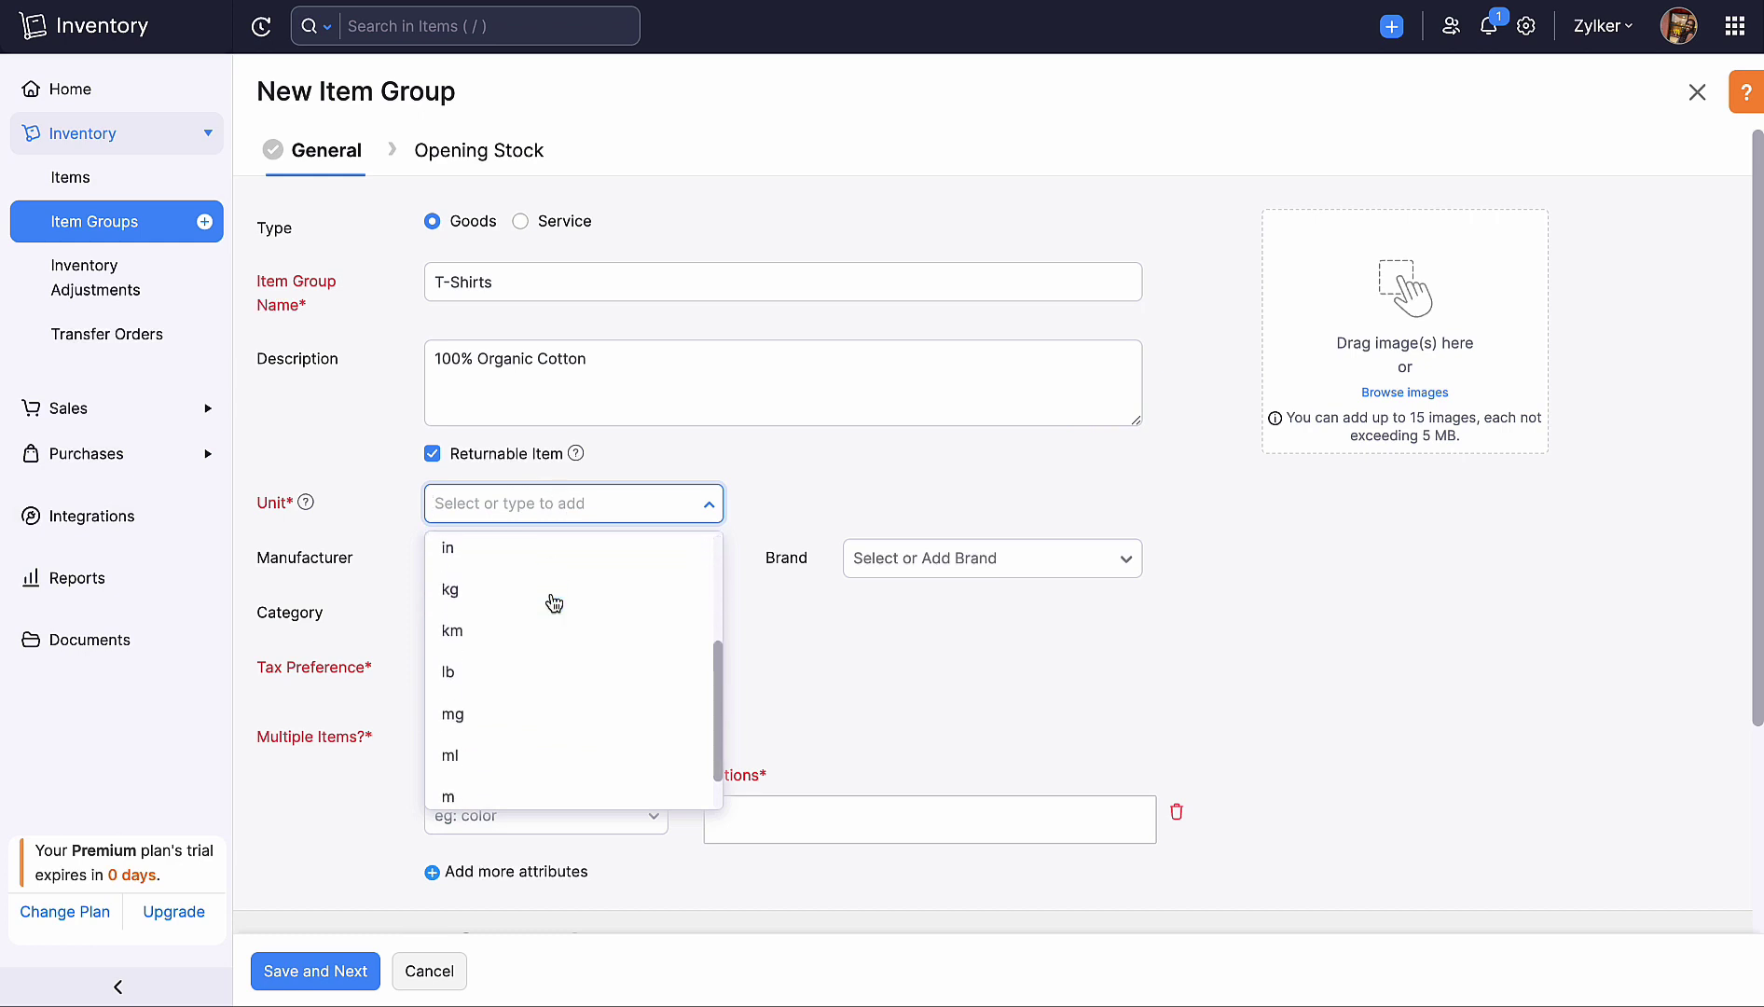
pyautogui.click(519, 755)
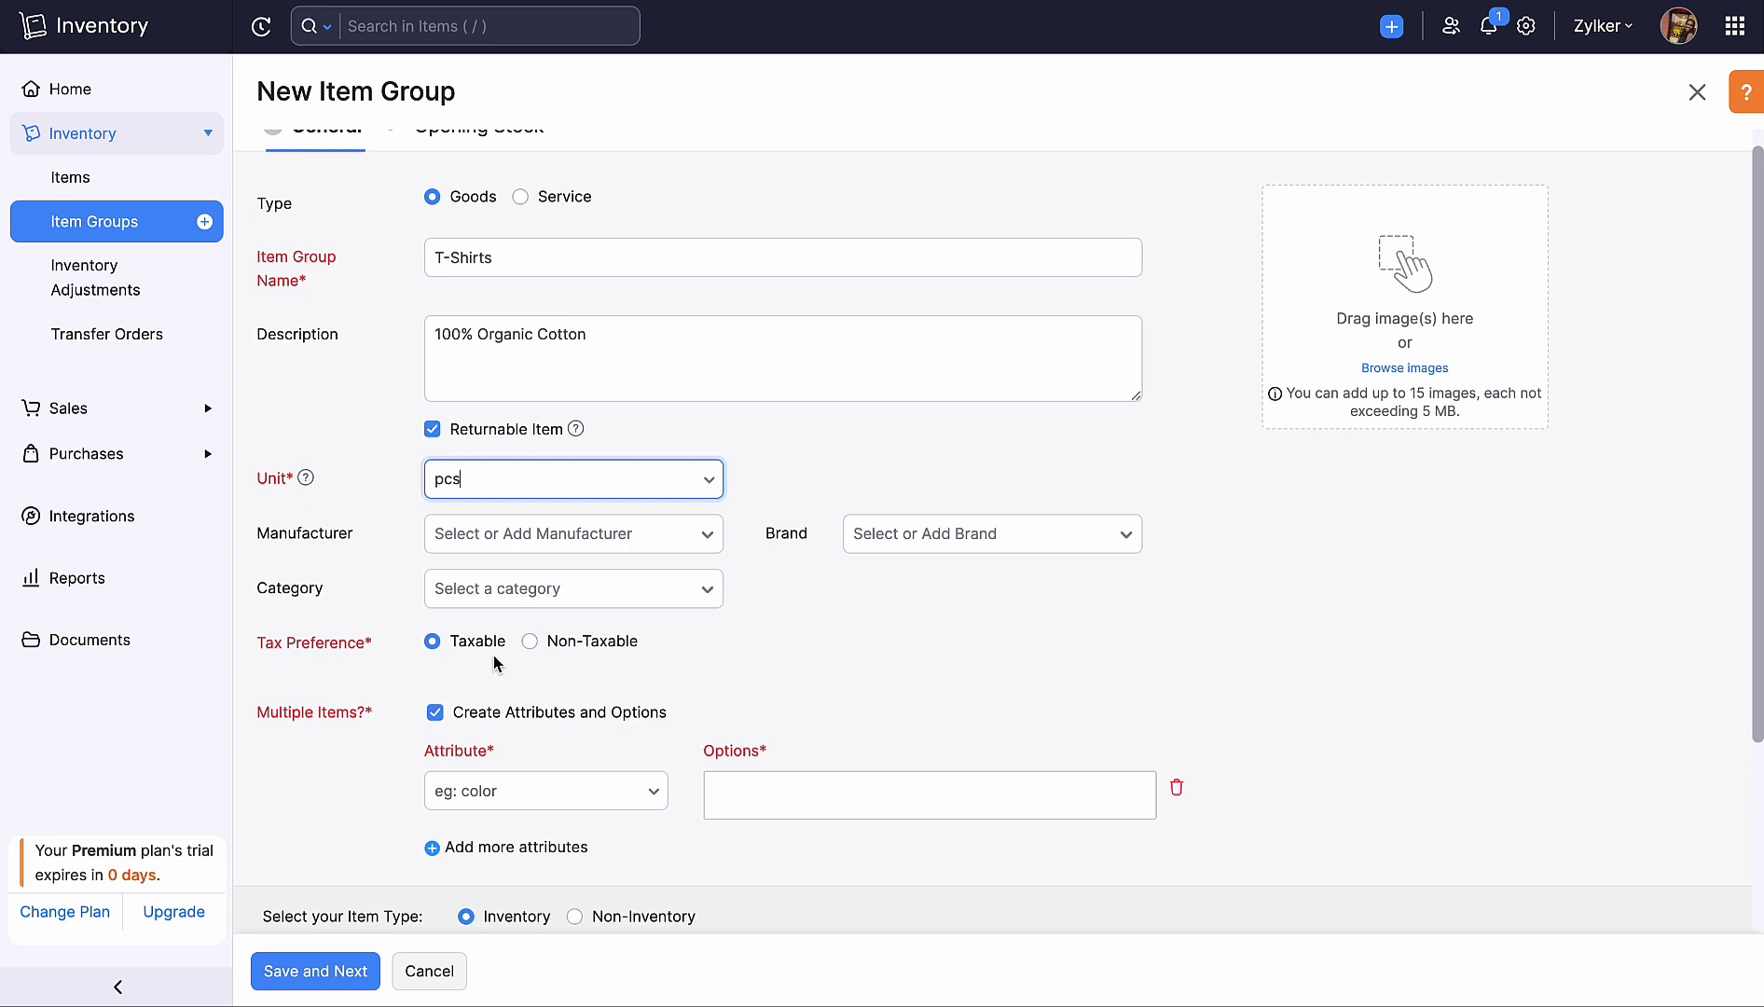
pyautogui.scroll(-3, 495, 664)
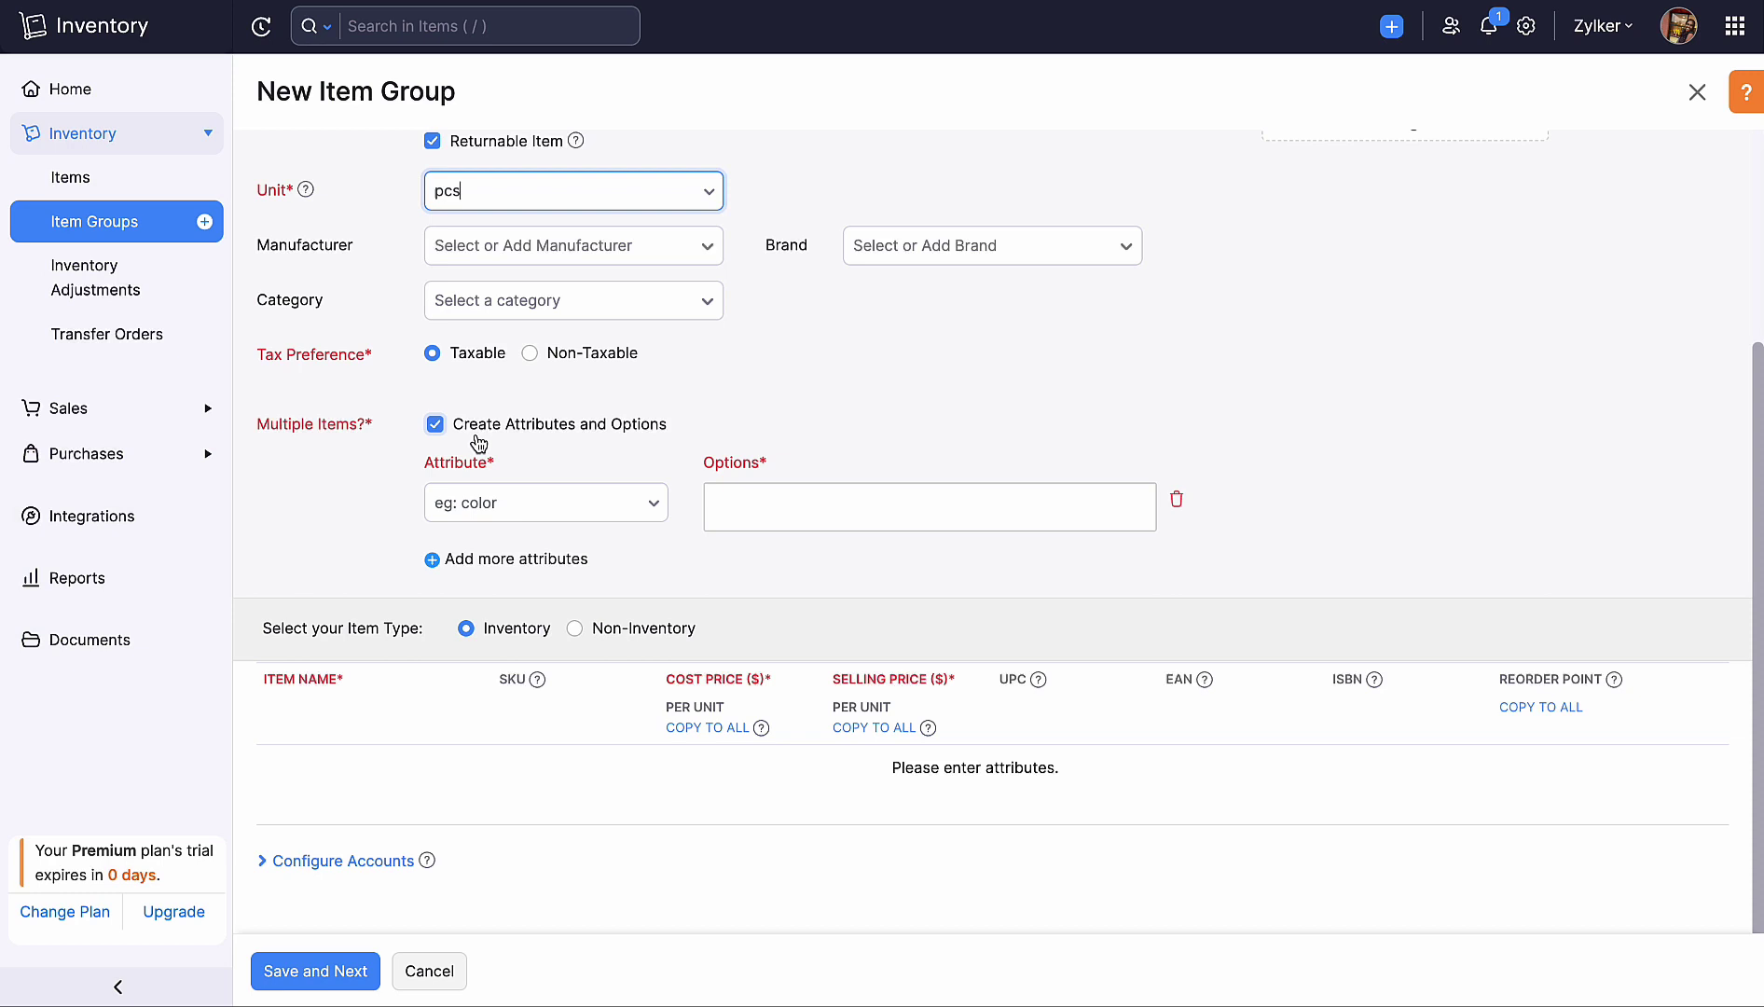
# Step: Add a Color attribute with options Red, Blue and Yellow
pyautogui.click(593, 498)
pyautogui.write('Color')
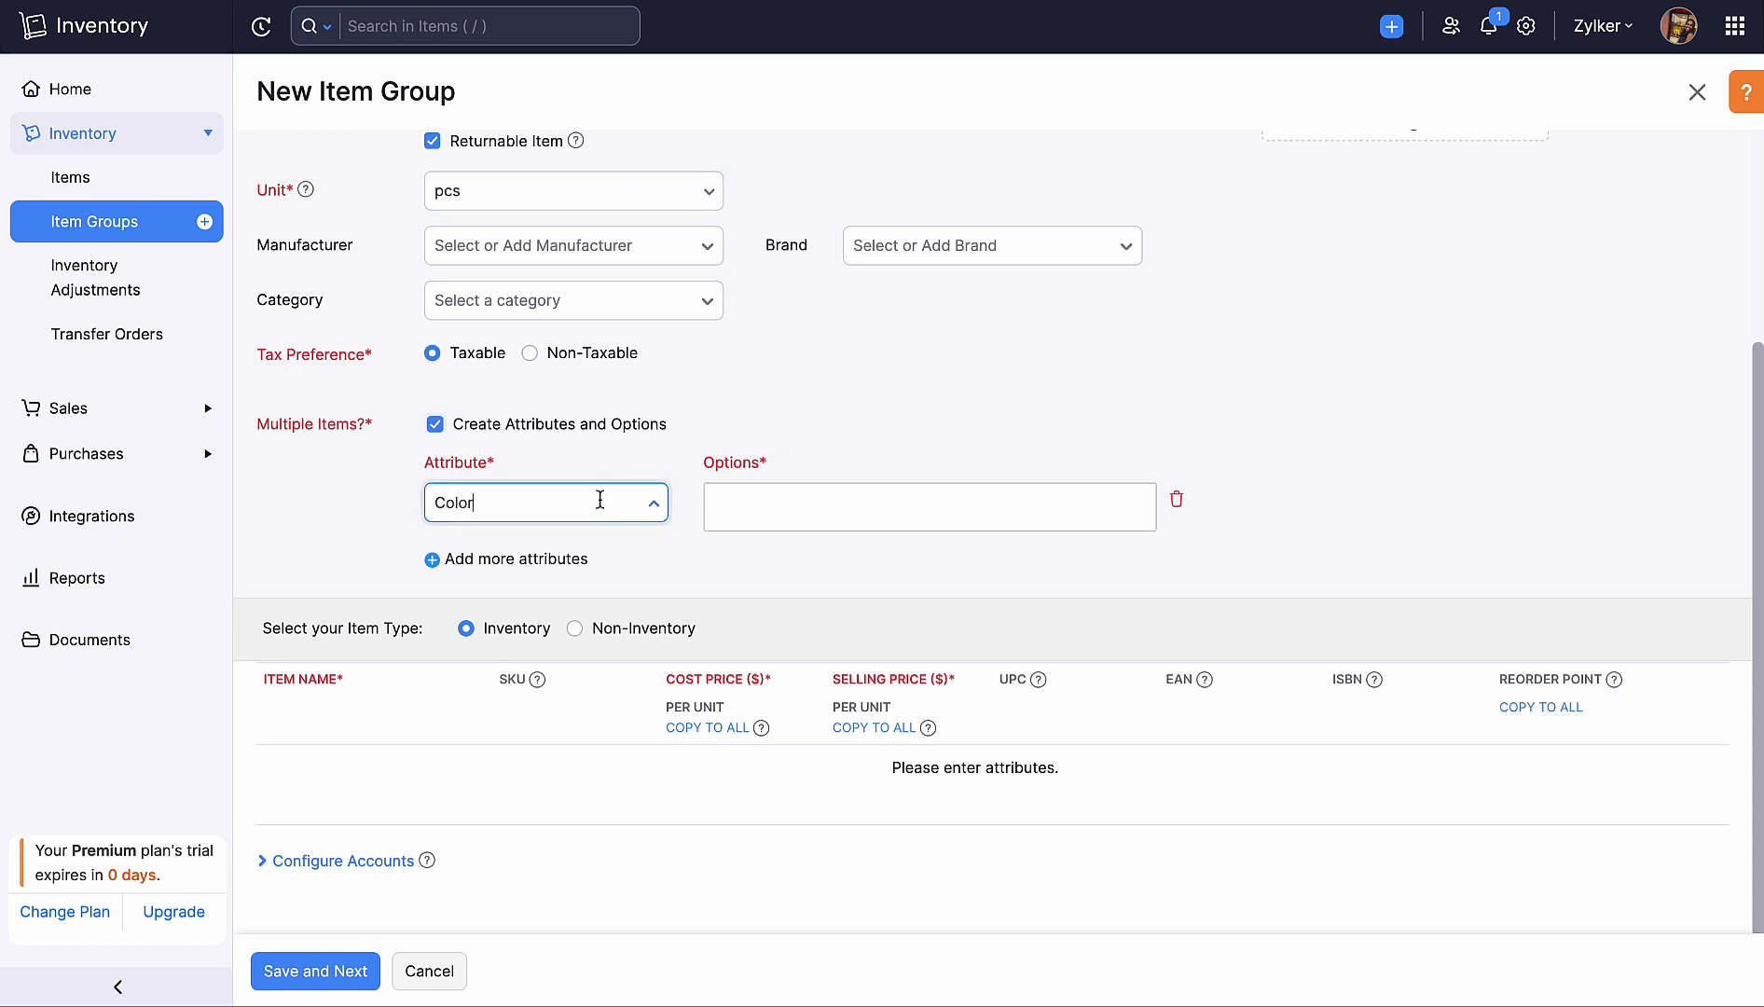
pyautogui.click(781, 516)
pyautogui.write('Red Blue Yellow')
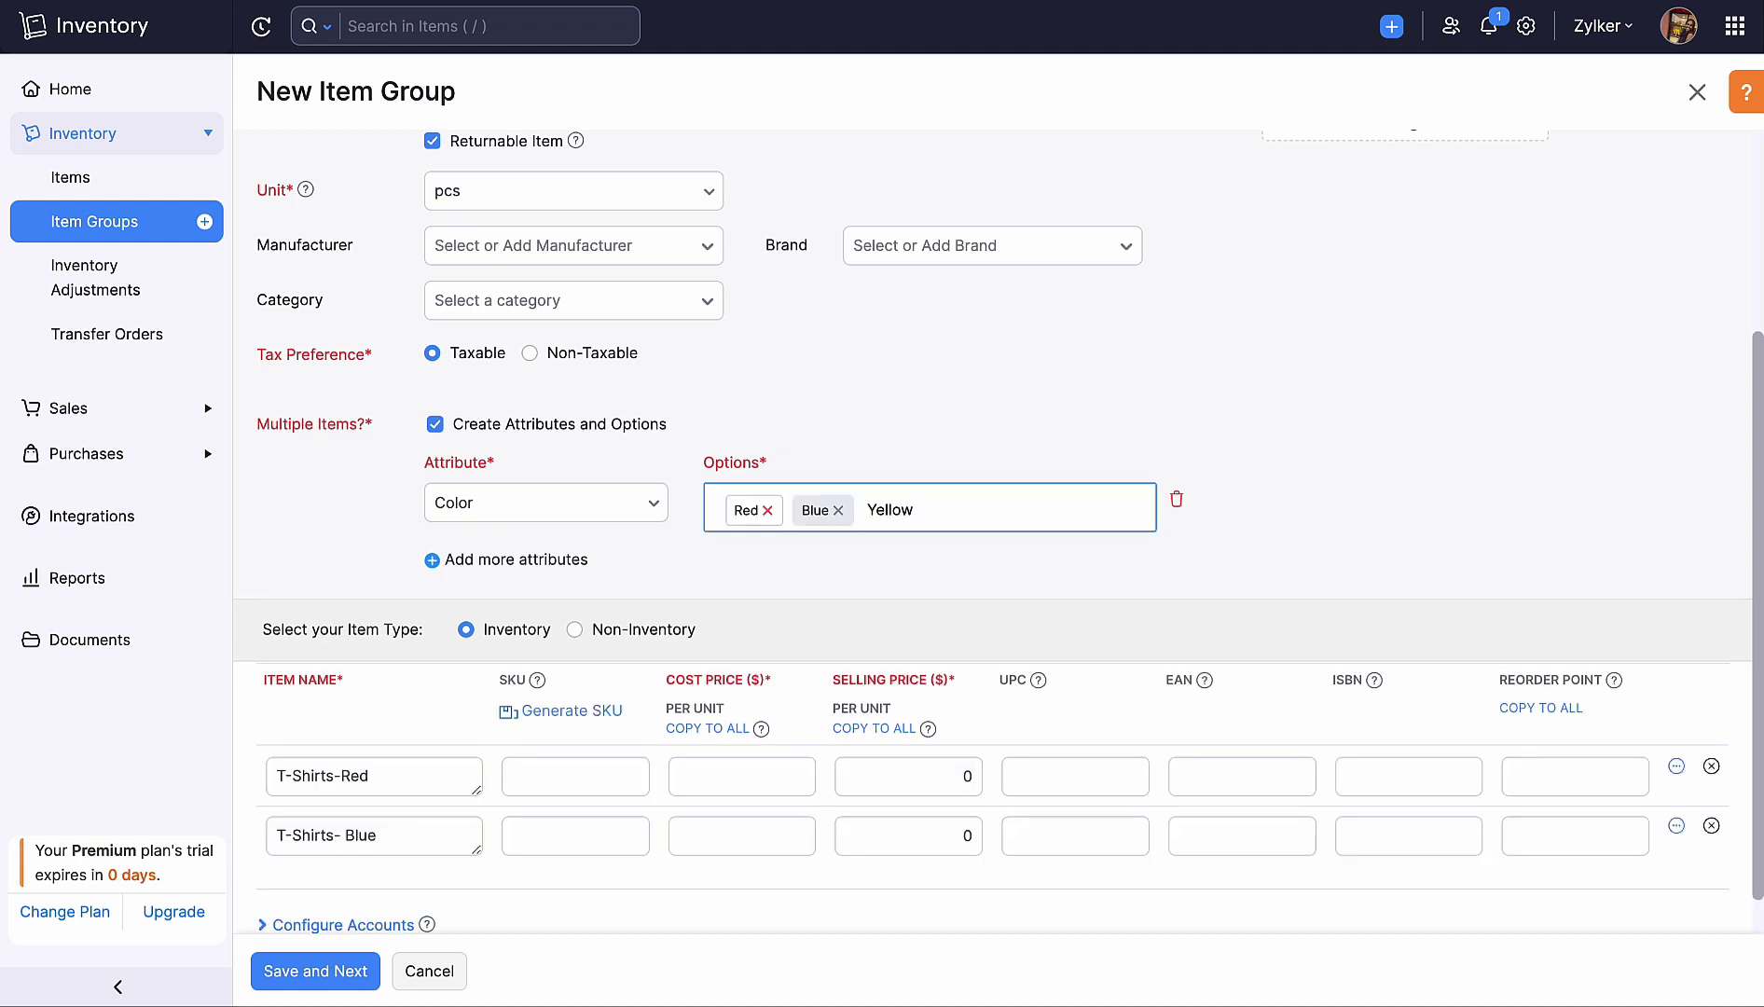
pyautogui.press('Return')
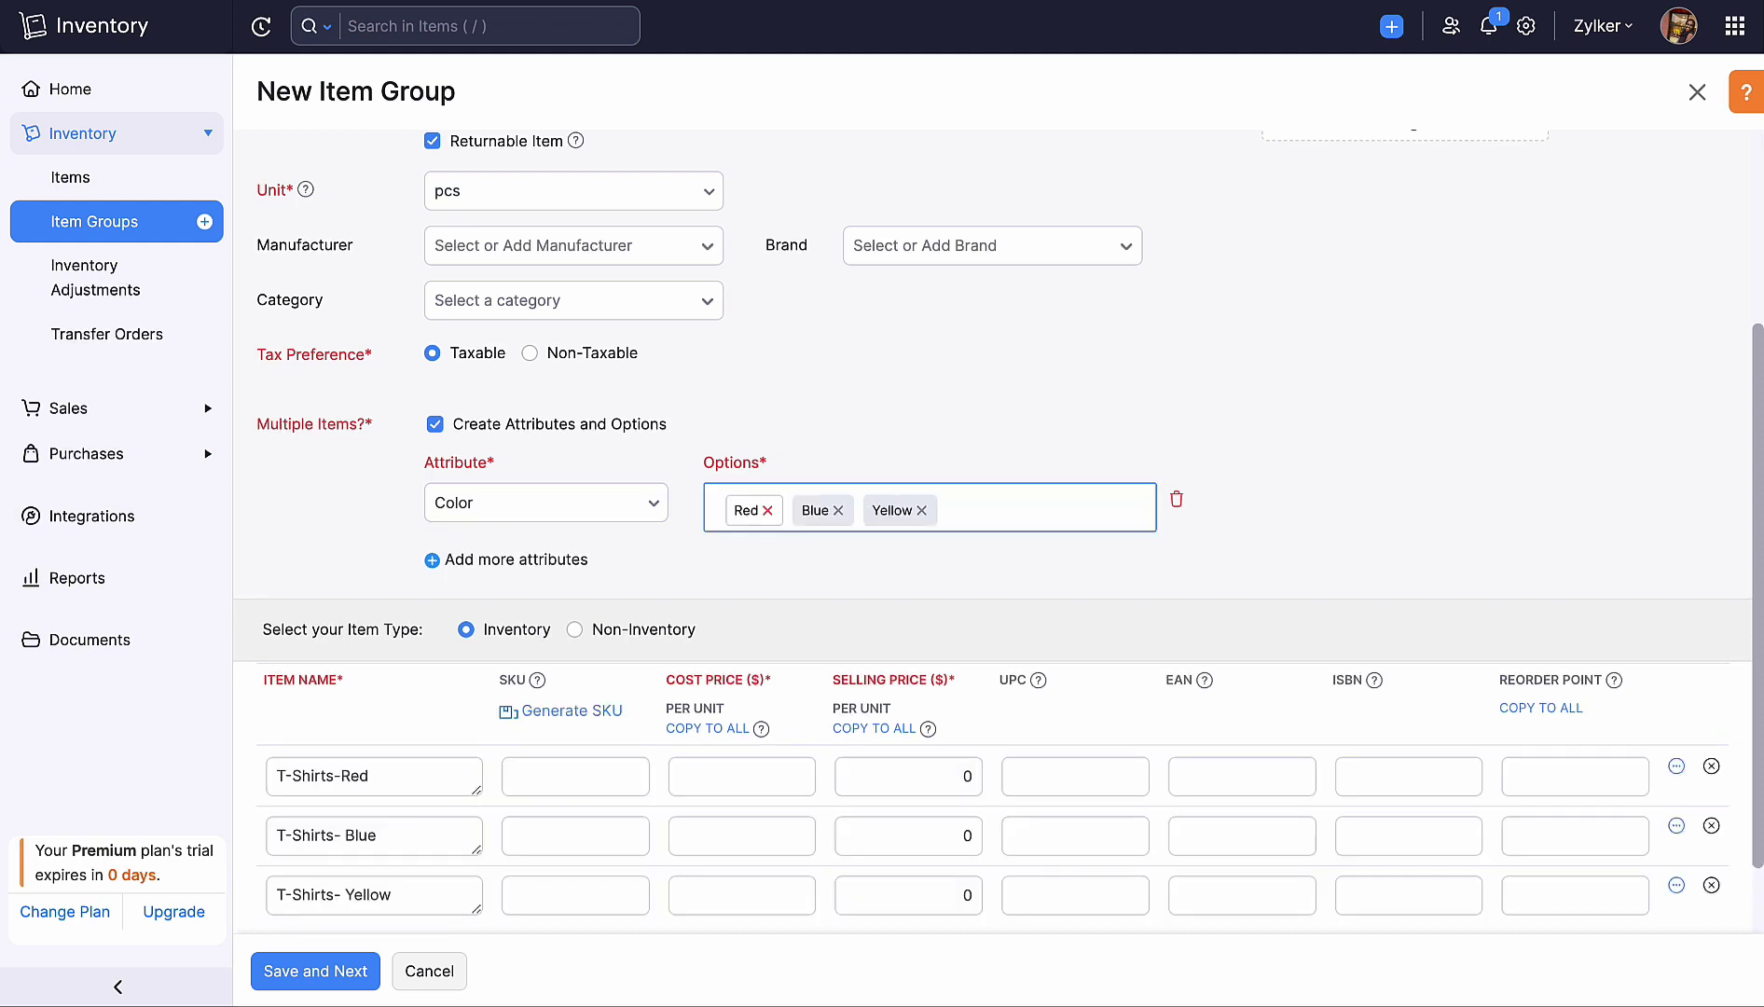
# Step: Add a second attribute, Size, with options XS, S, M, L and XL
pyautogui.click(550, 559)
pyautogui.write('Size')
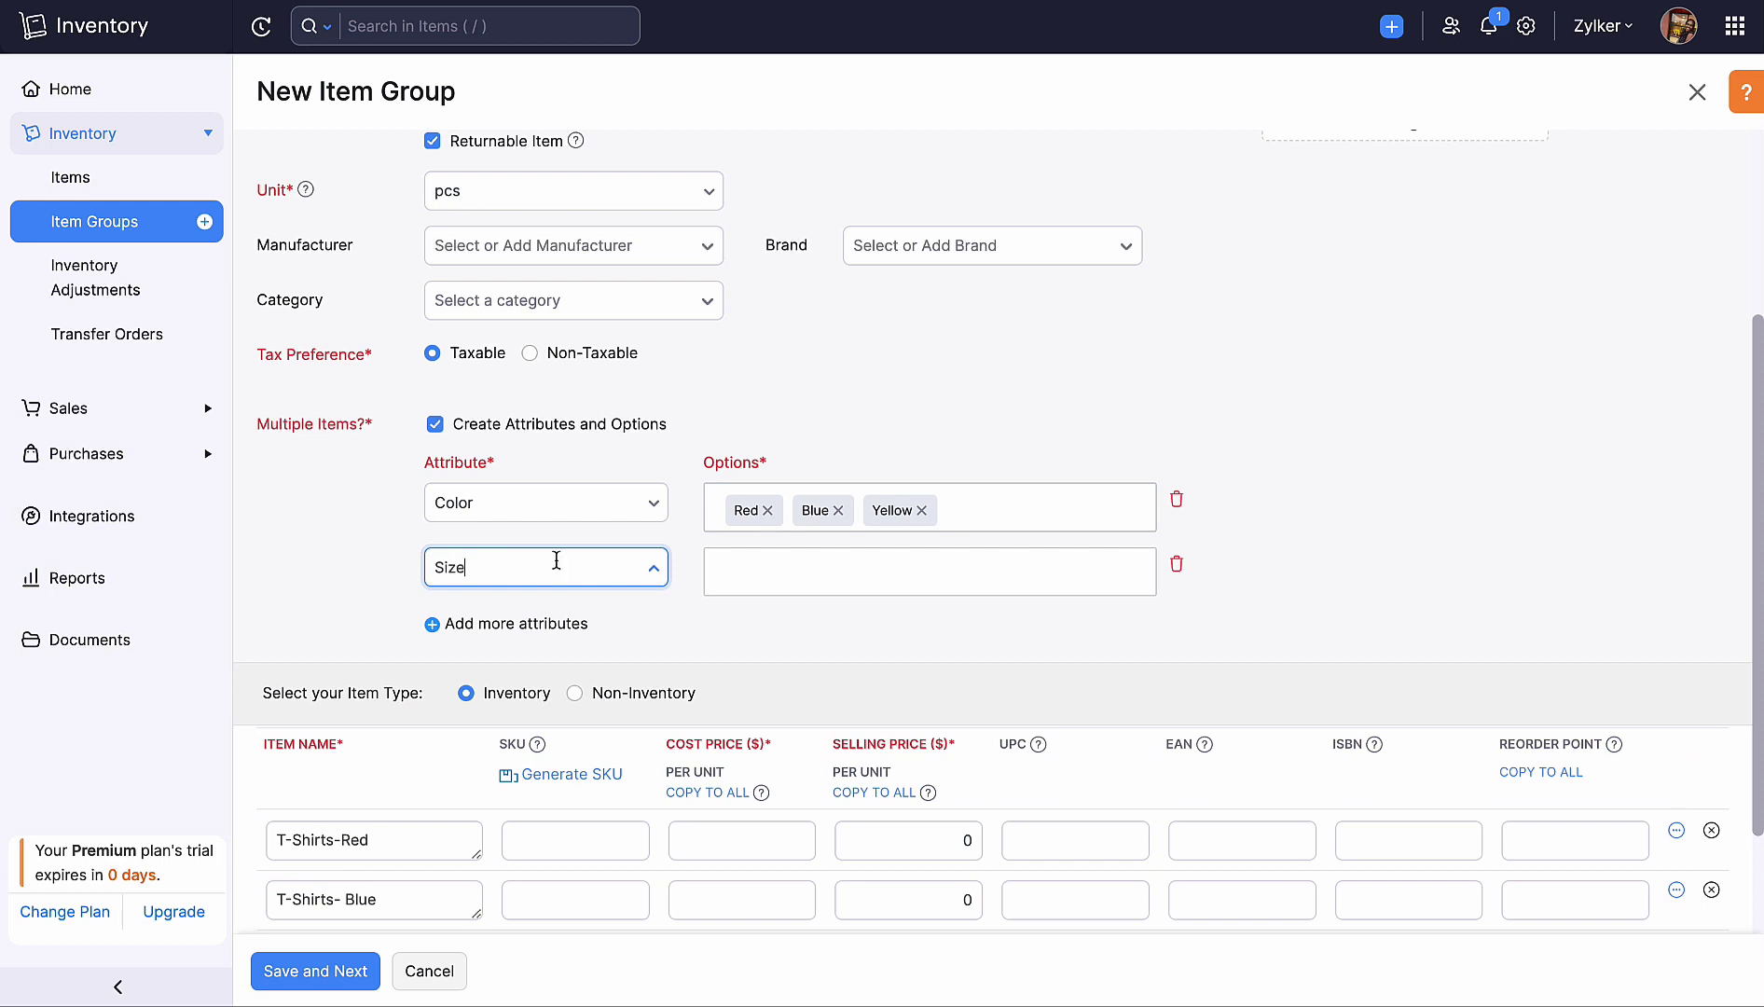
pyautogui.click(746, 585)
pyautogui.write('XS')
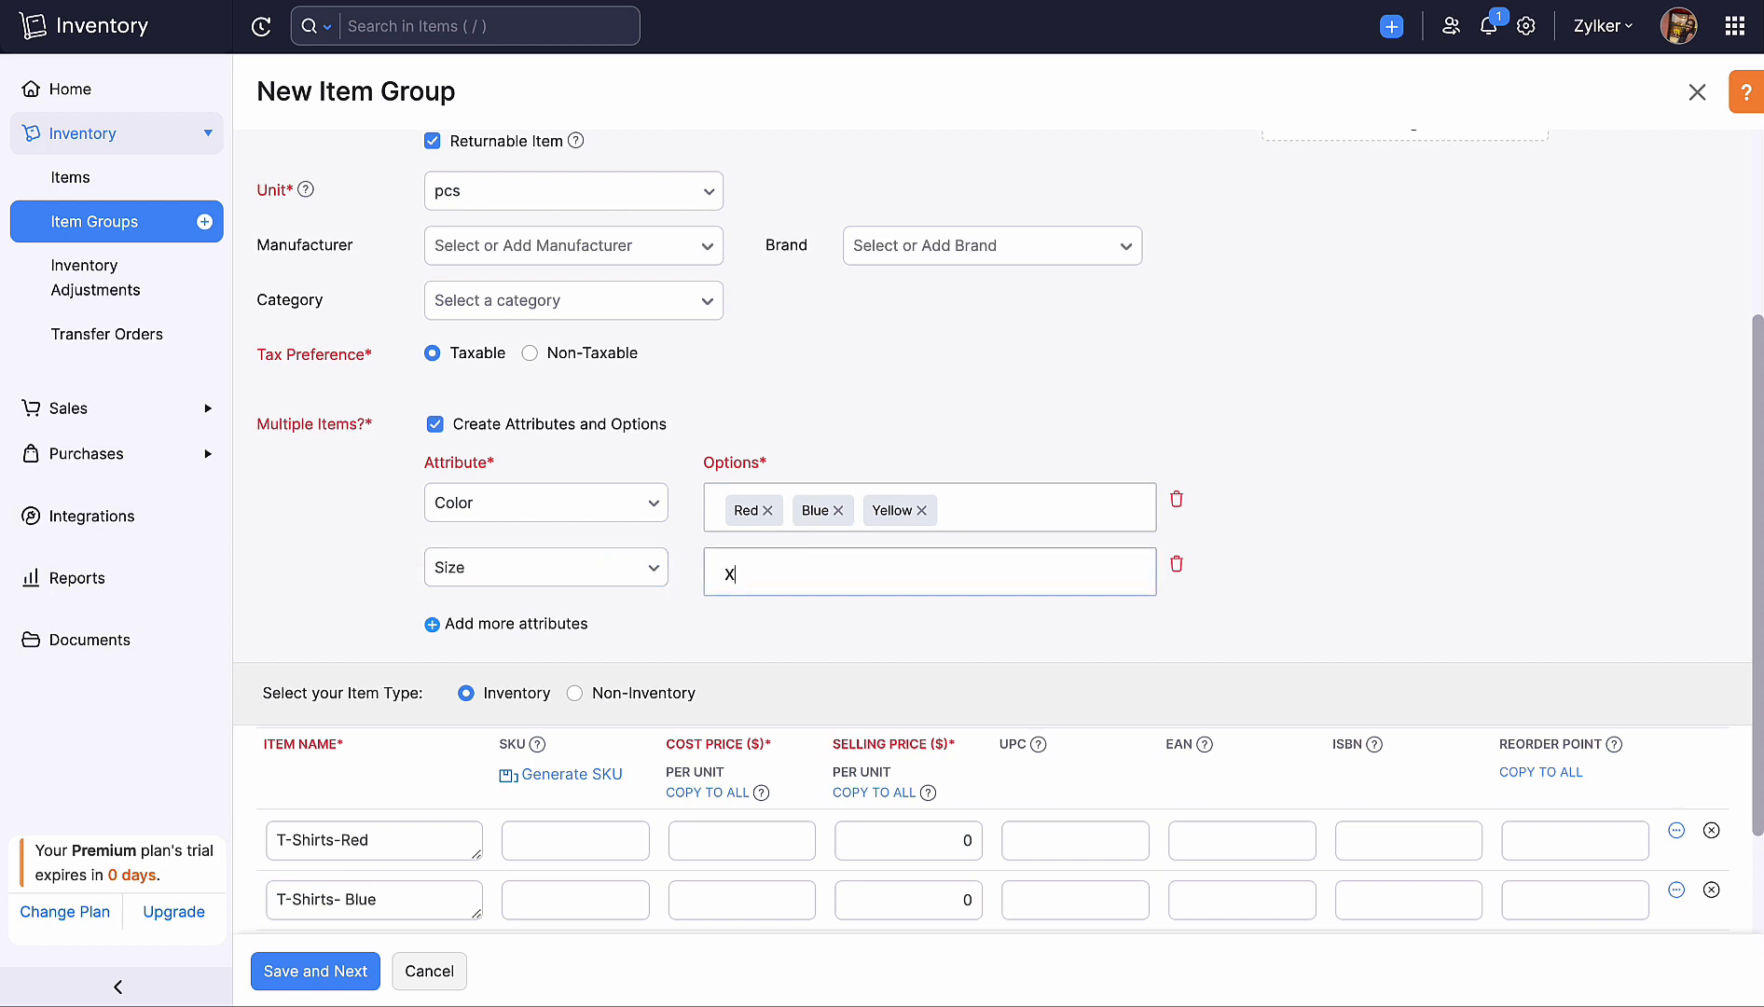
pyautogui.press('Return')
pyautogui.write('S')
pyautogui.press('Return')
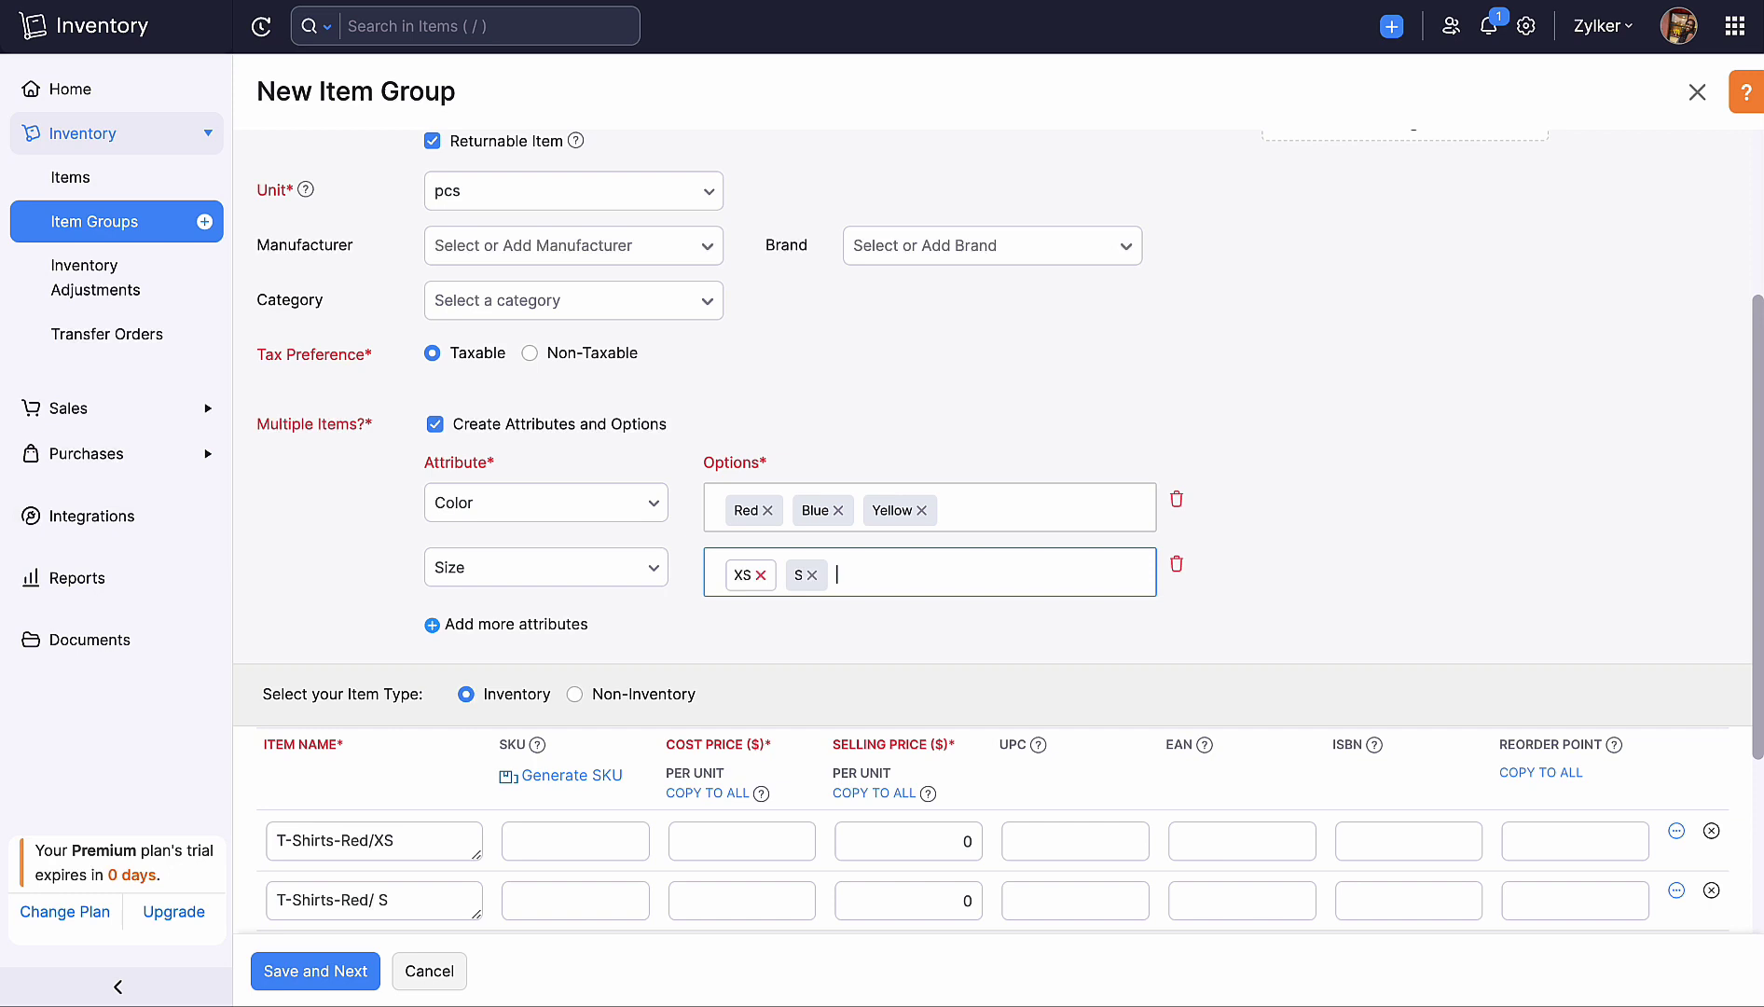
pyautogui.write('M')
pyautogui.press('Return')
pyautogui.write('L')
pyautogui.press('Return')
pyautogui.write('XL')
pyautogui.press('Return')
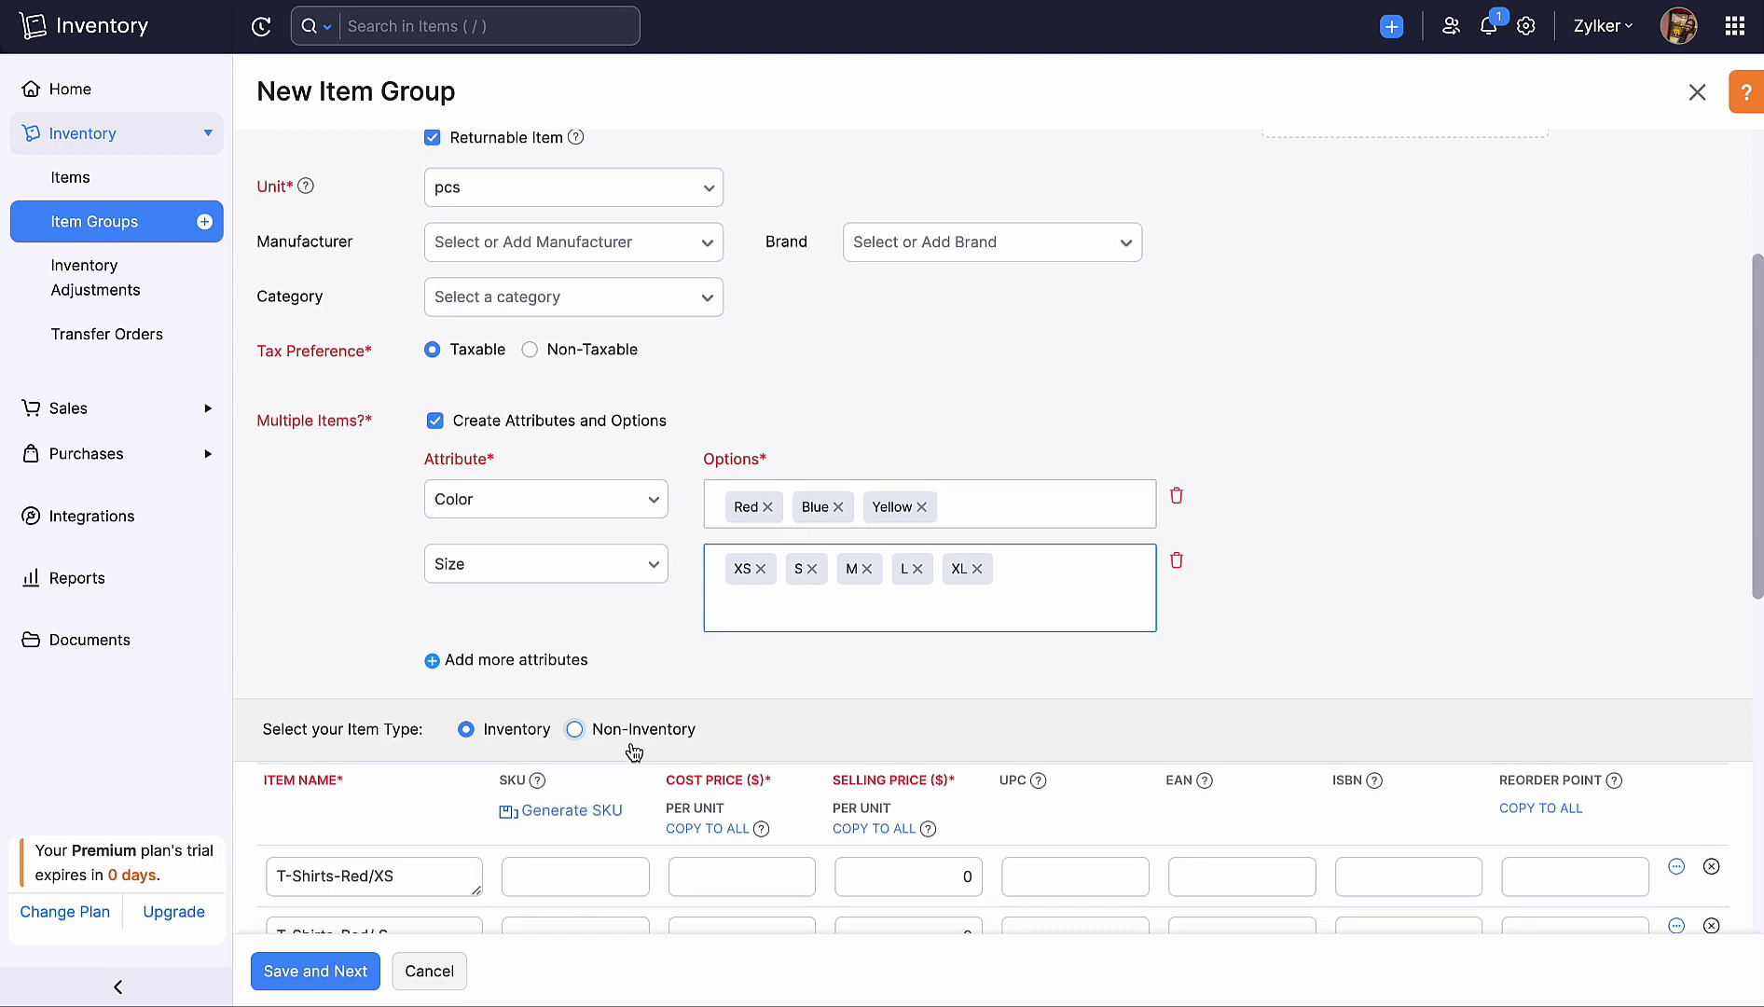
# Step: Enter SKU TS-RED-XS for the Red/XS variant, cancelling the Generate SKU dialog
pyautogui.scroll(-5, 633, 751)
pyautogui.scroll(-2, 633, 751)
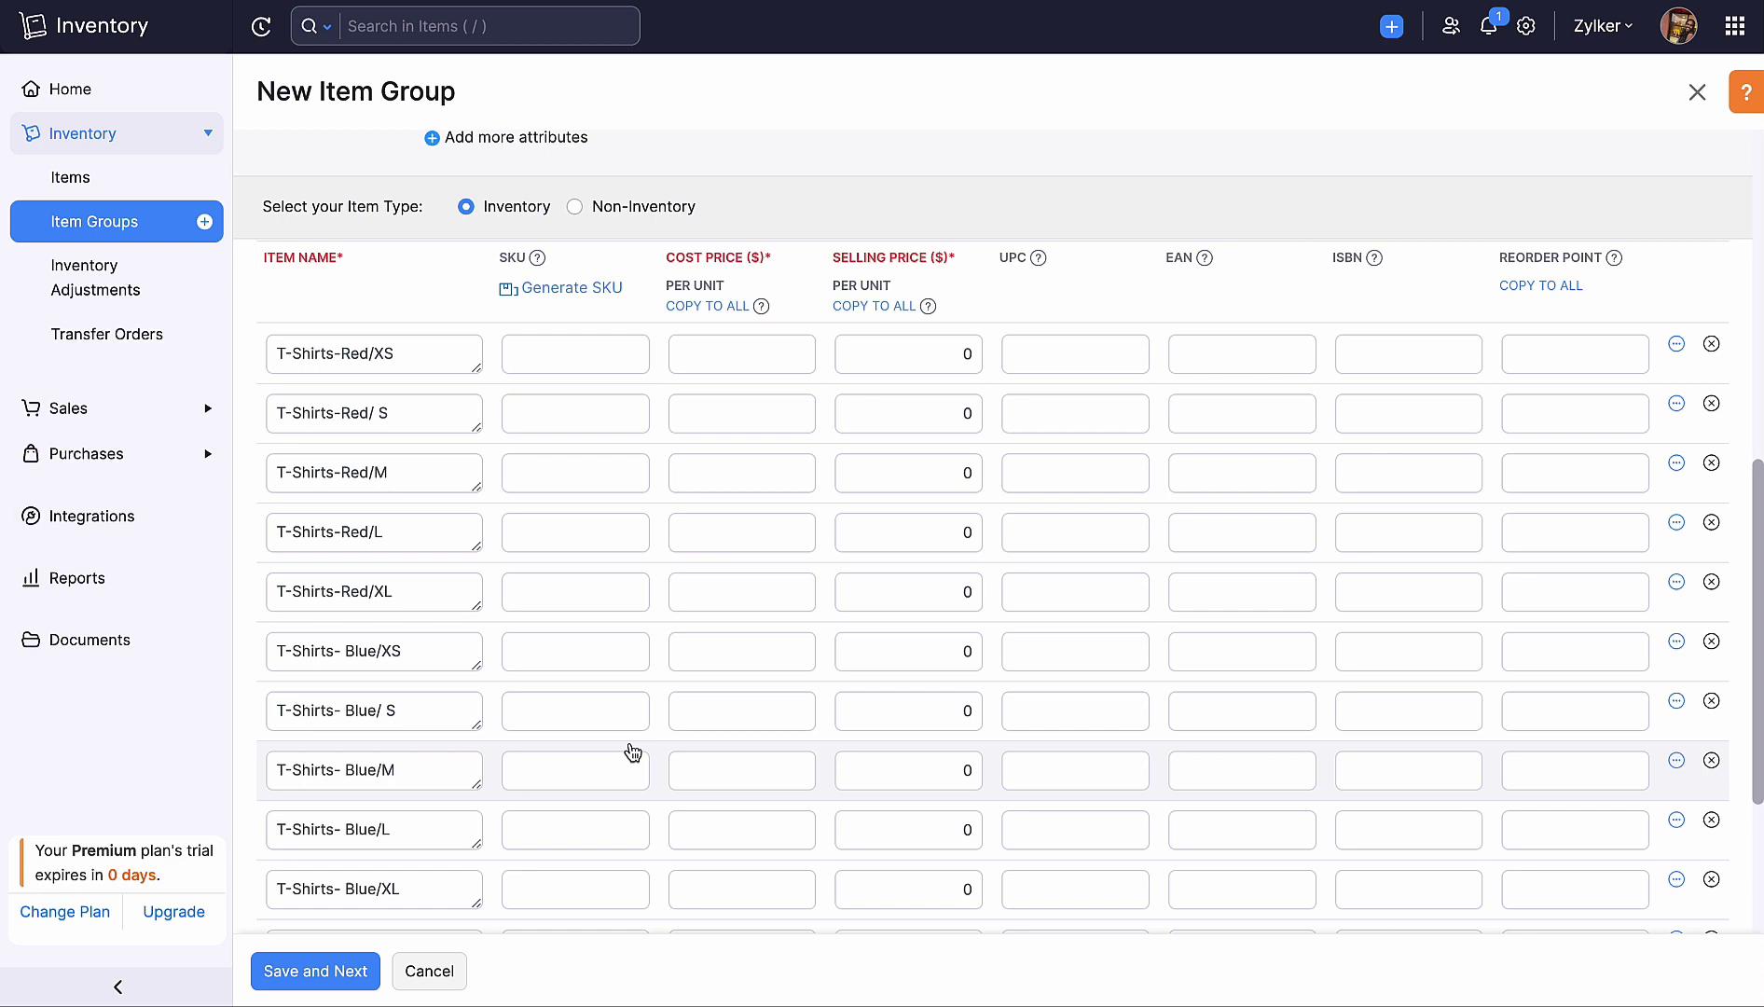
pyautogui.click(577, 355)
pyautogui.write('TS-RED-XS')
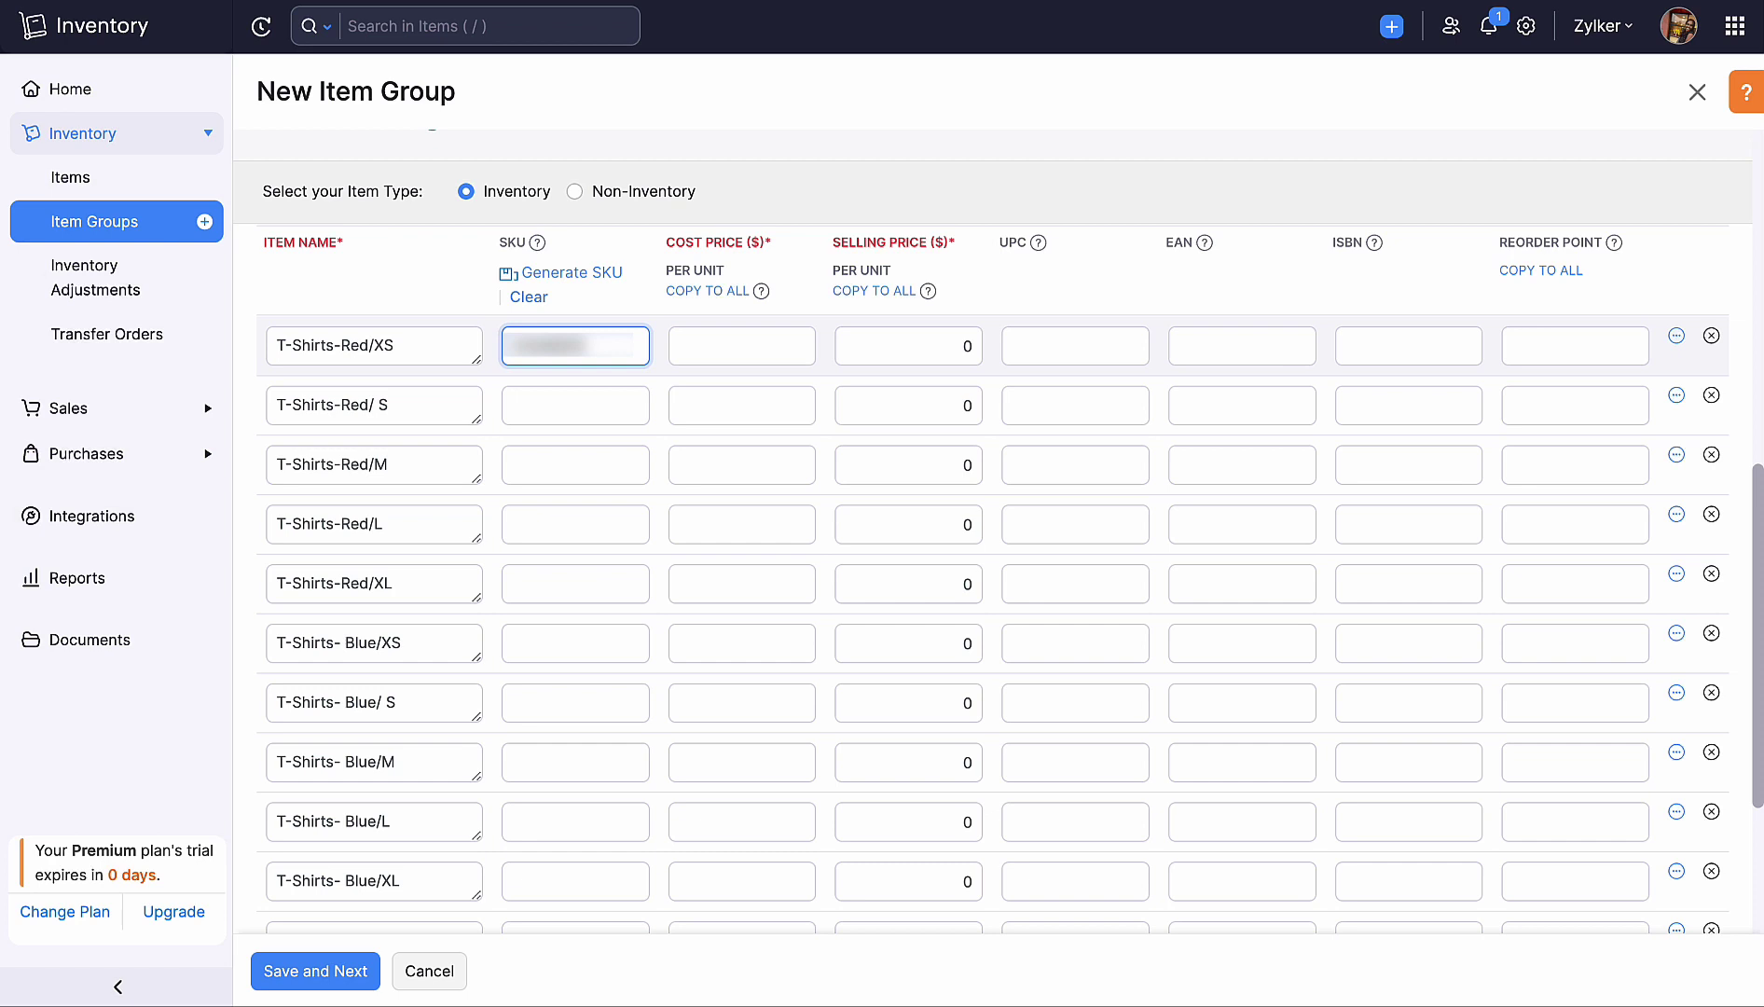
pyautogui.click(560, 272)
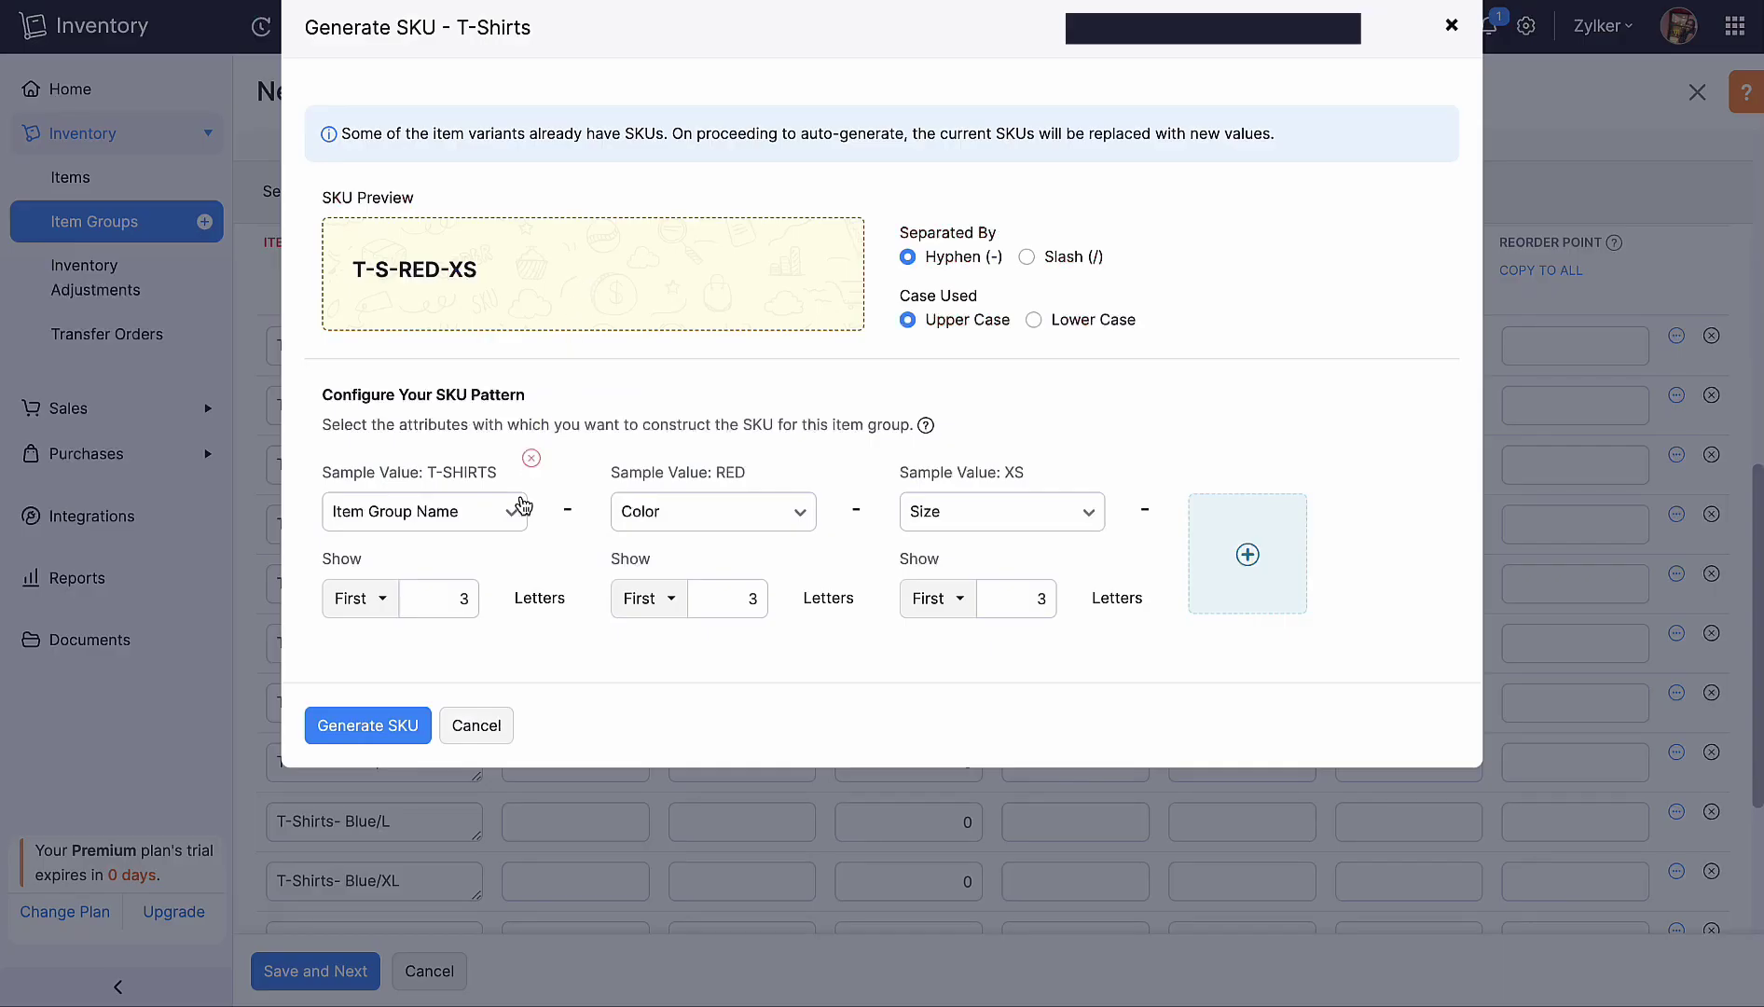
pyautogui.click(472, 743)
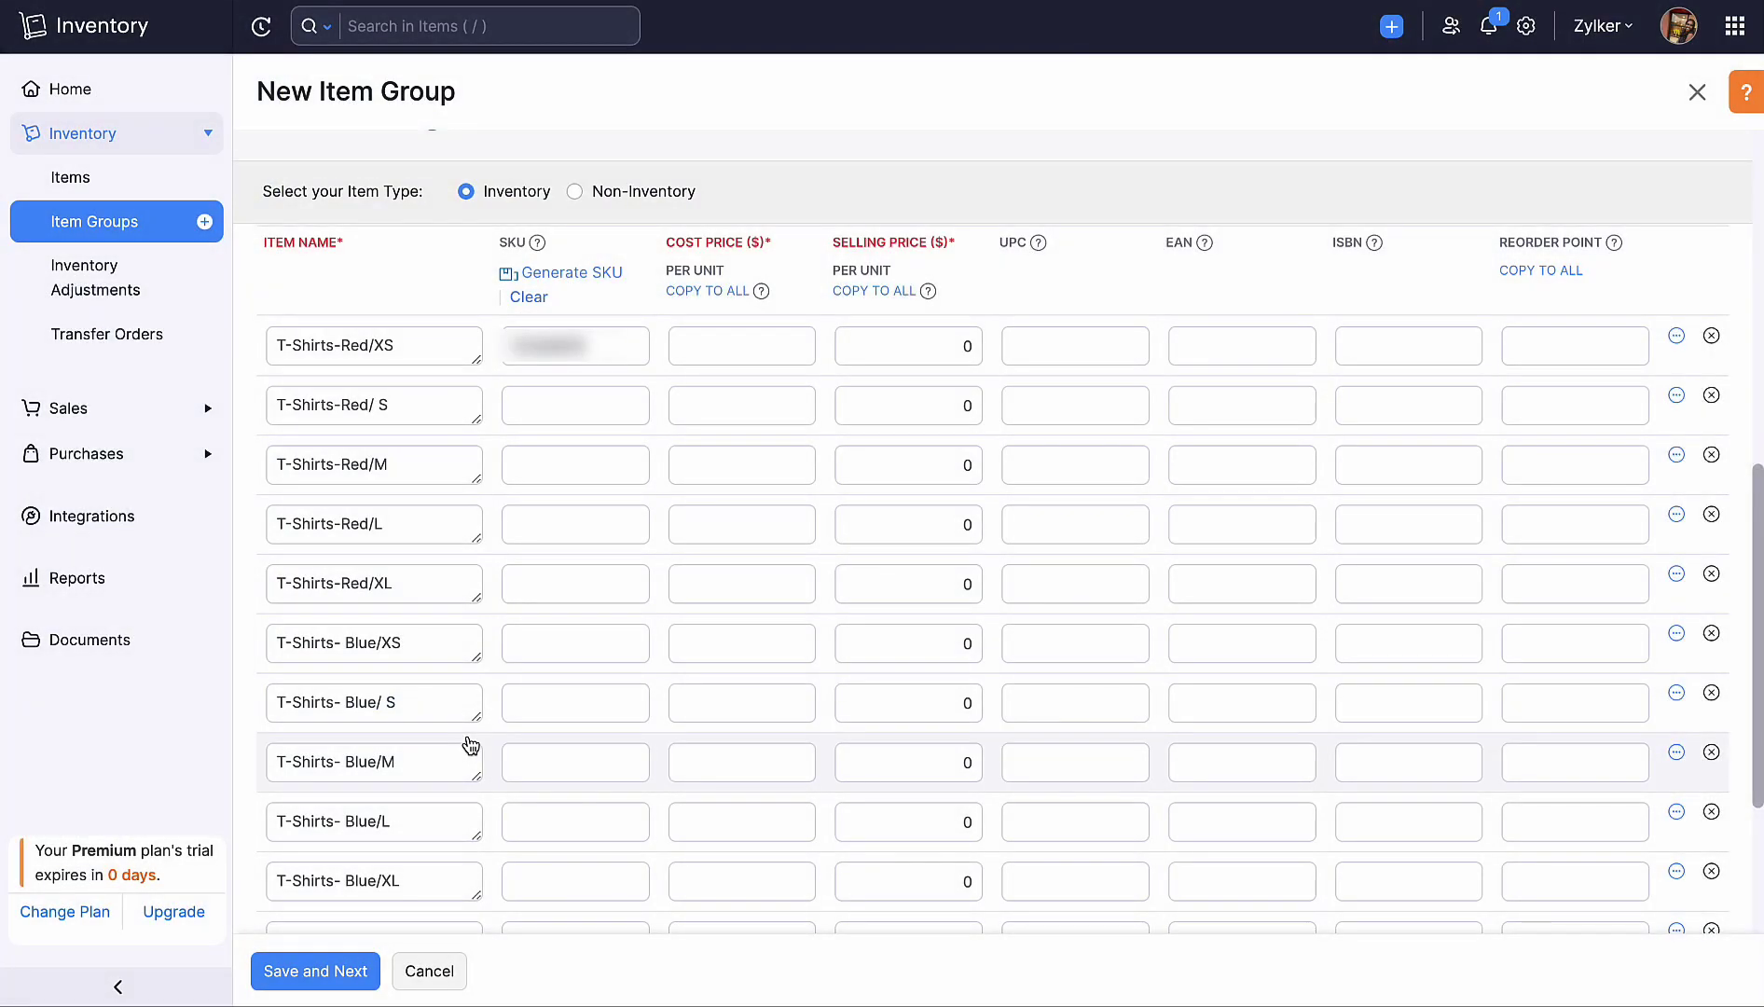
# Step: Enter cost price 700 and selling price 900 on Red/XS and copy both to all variants
pyautogui.click(604, 388)
pyautogui.click(740, 333)
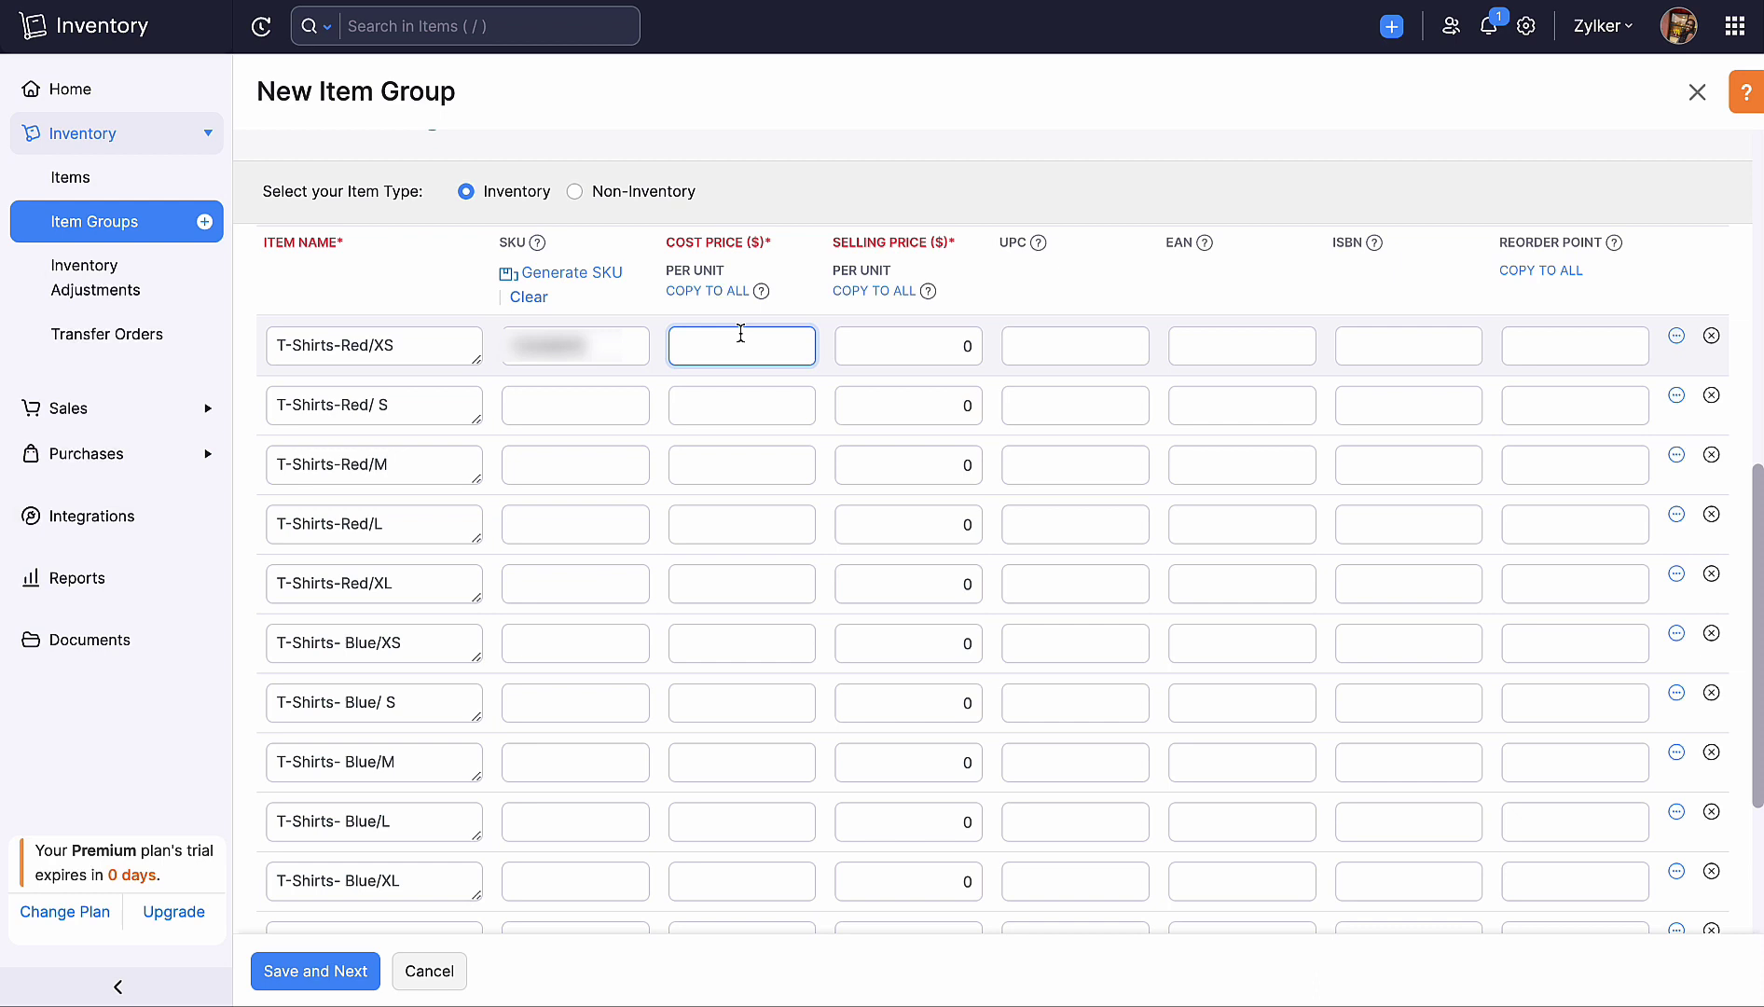
pyautogui.write('700')
pyautogui.click(895, 347)
pyautogui.write('900')
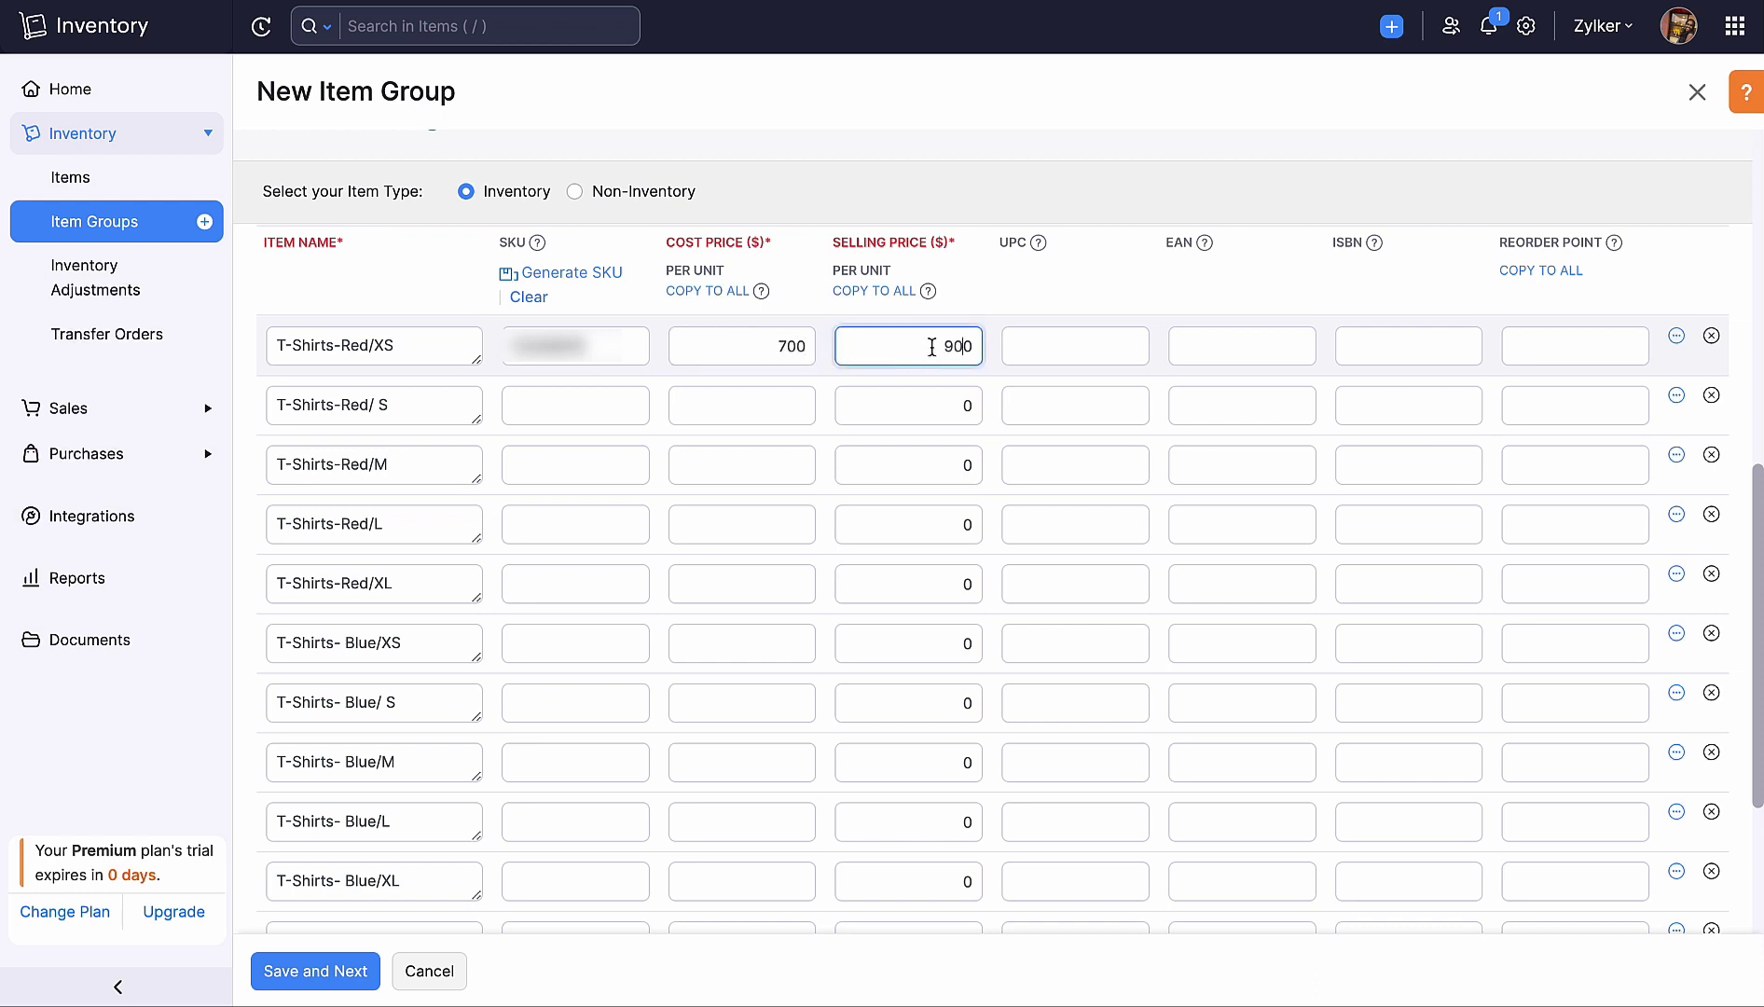
pyautogui.click(878, 294)
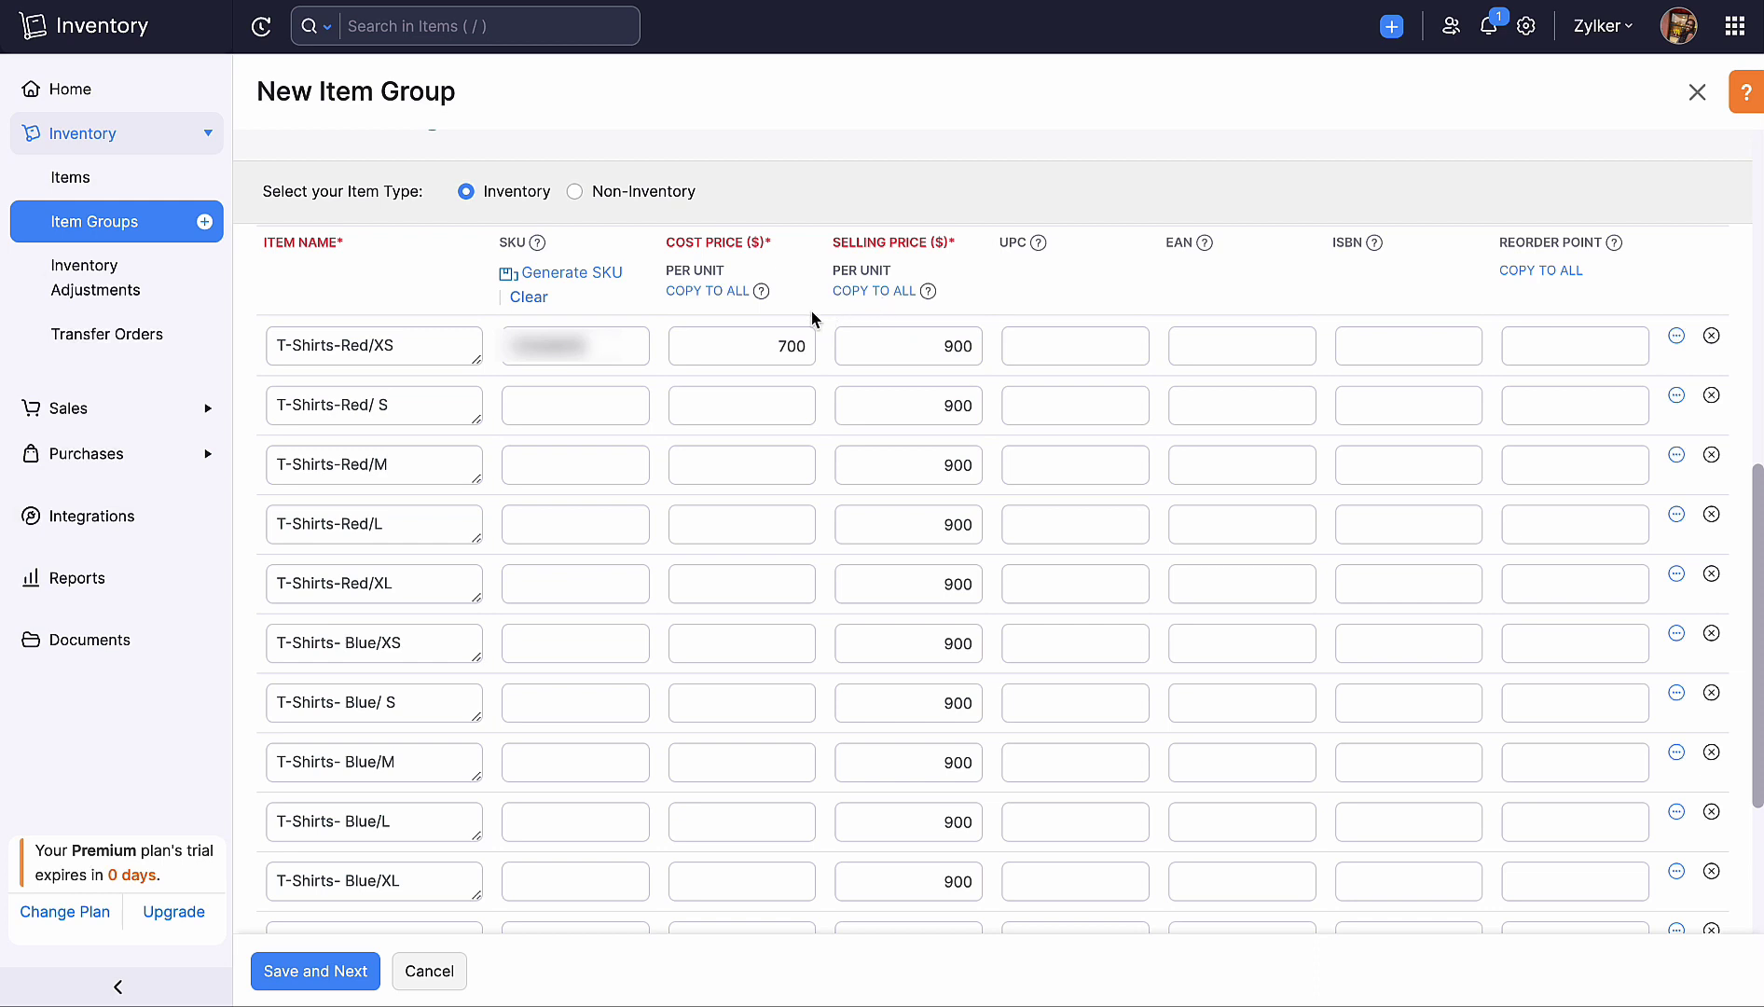
pyautogui.click(720, 300)
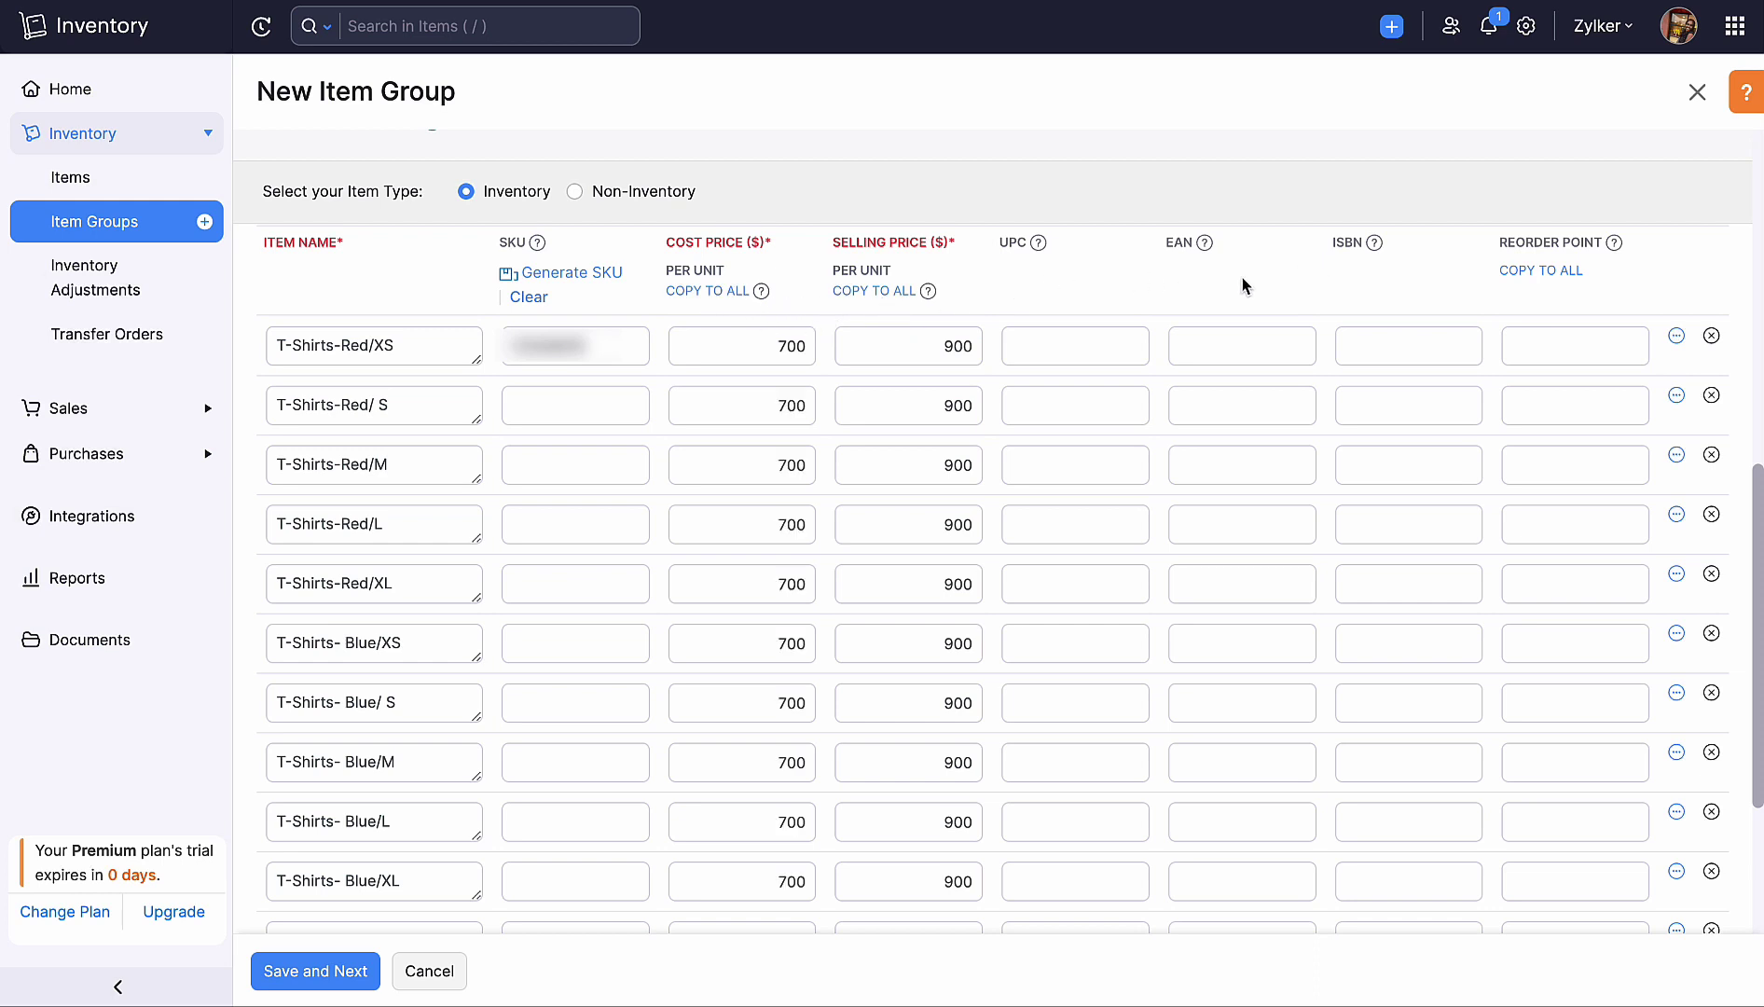
pyautogui.scroll(-5, 1094, 283)
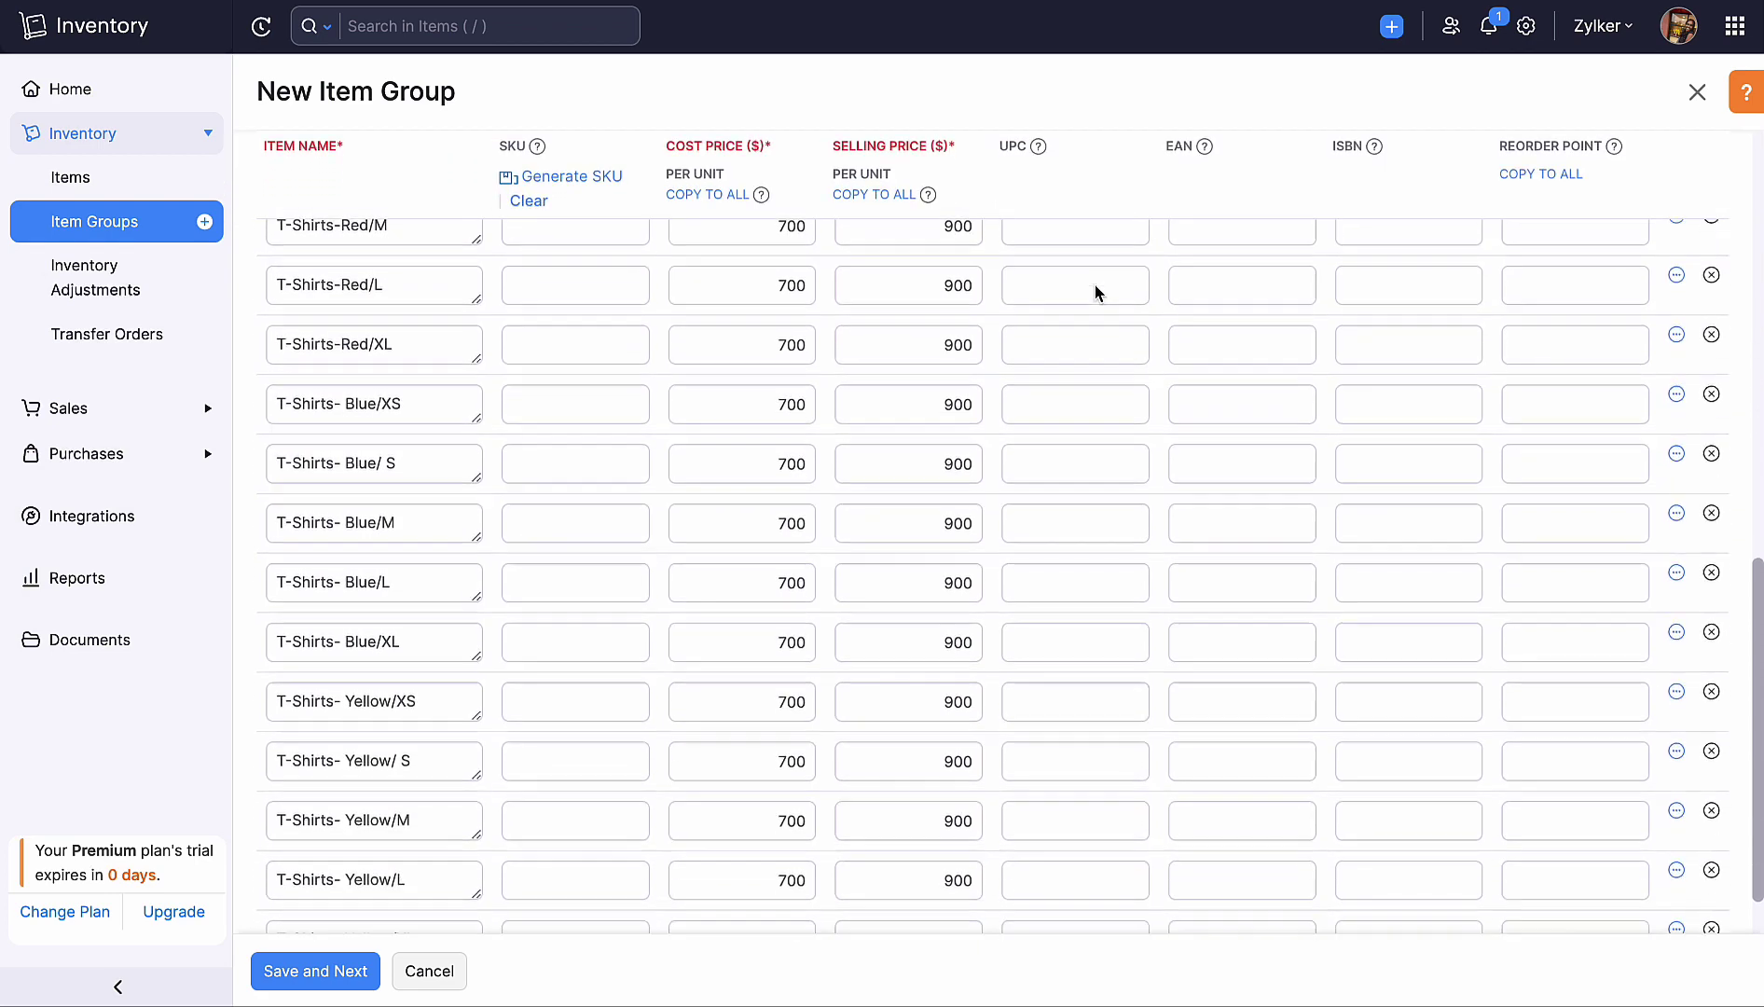
pyautogui.scroll(-1, 1094, 283)
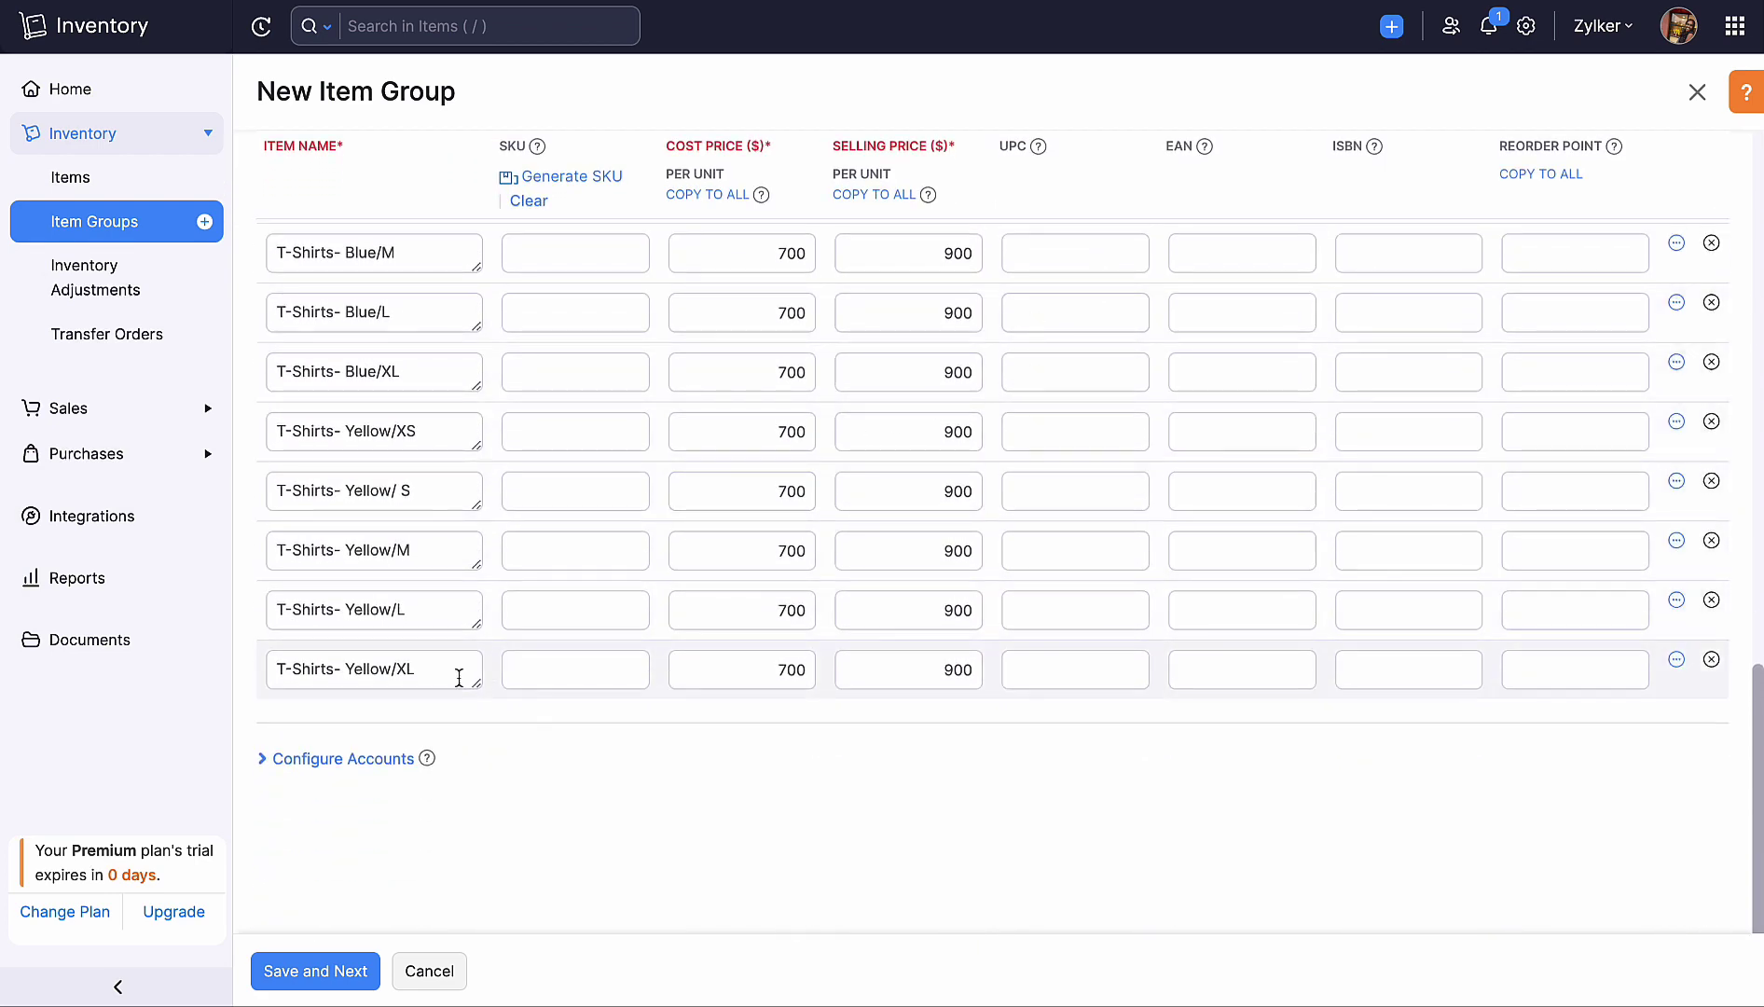
# Step: Keep the Sales, Cost of Goods Sold and Inventory Asset accounts, then Save and Next
pyautogui.click(316, 763)
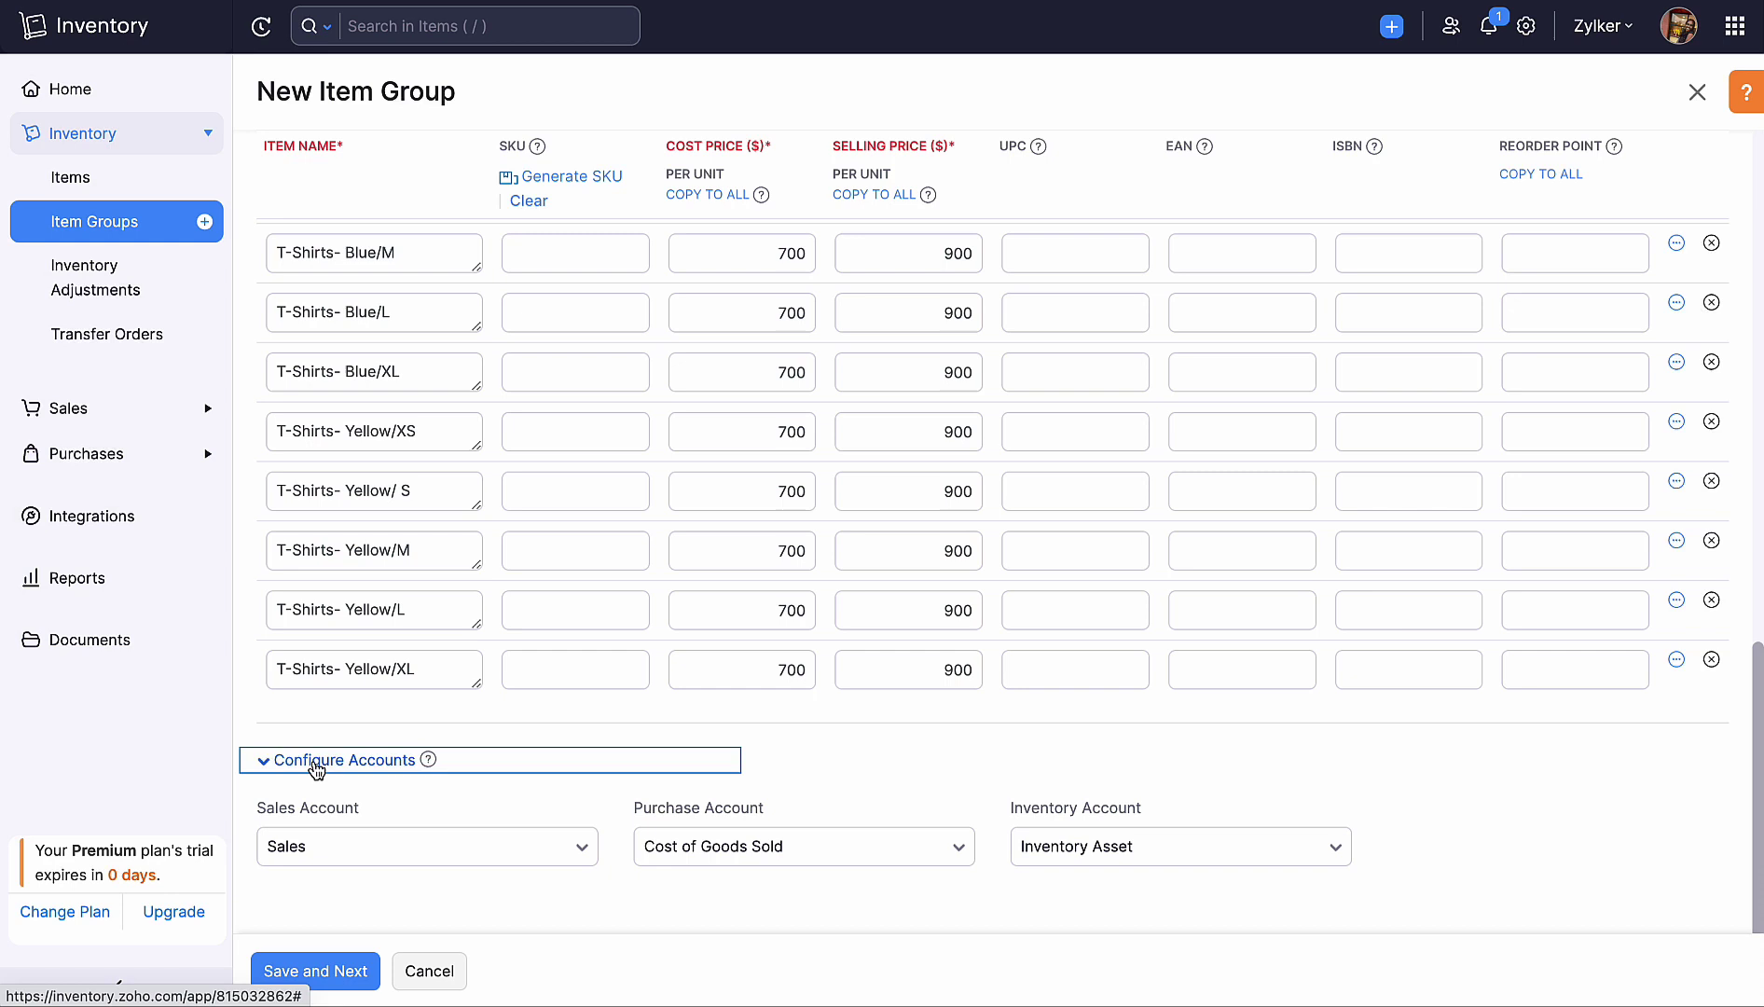
pyautogui.click(489, 845)
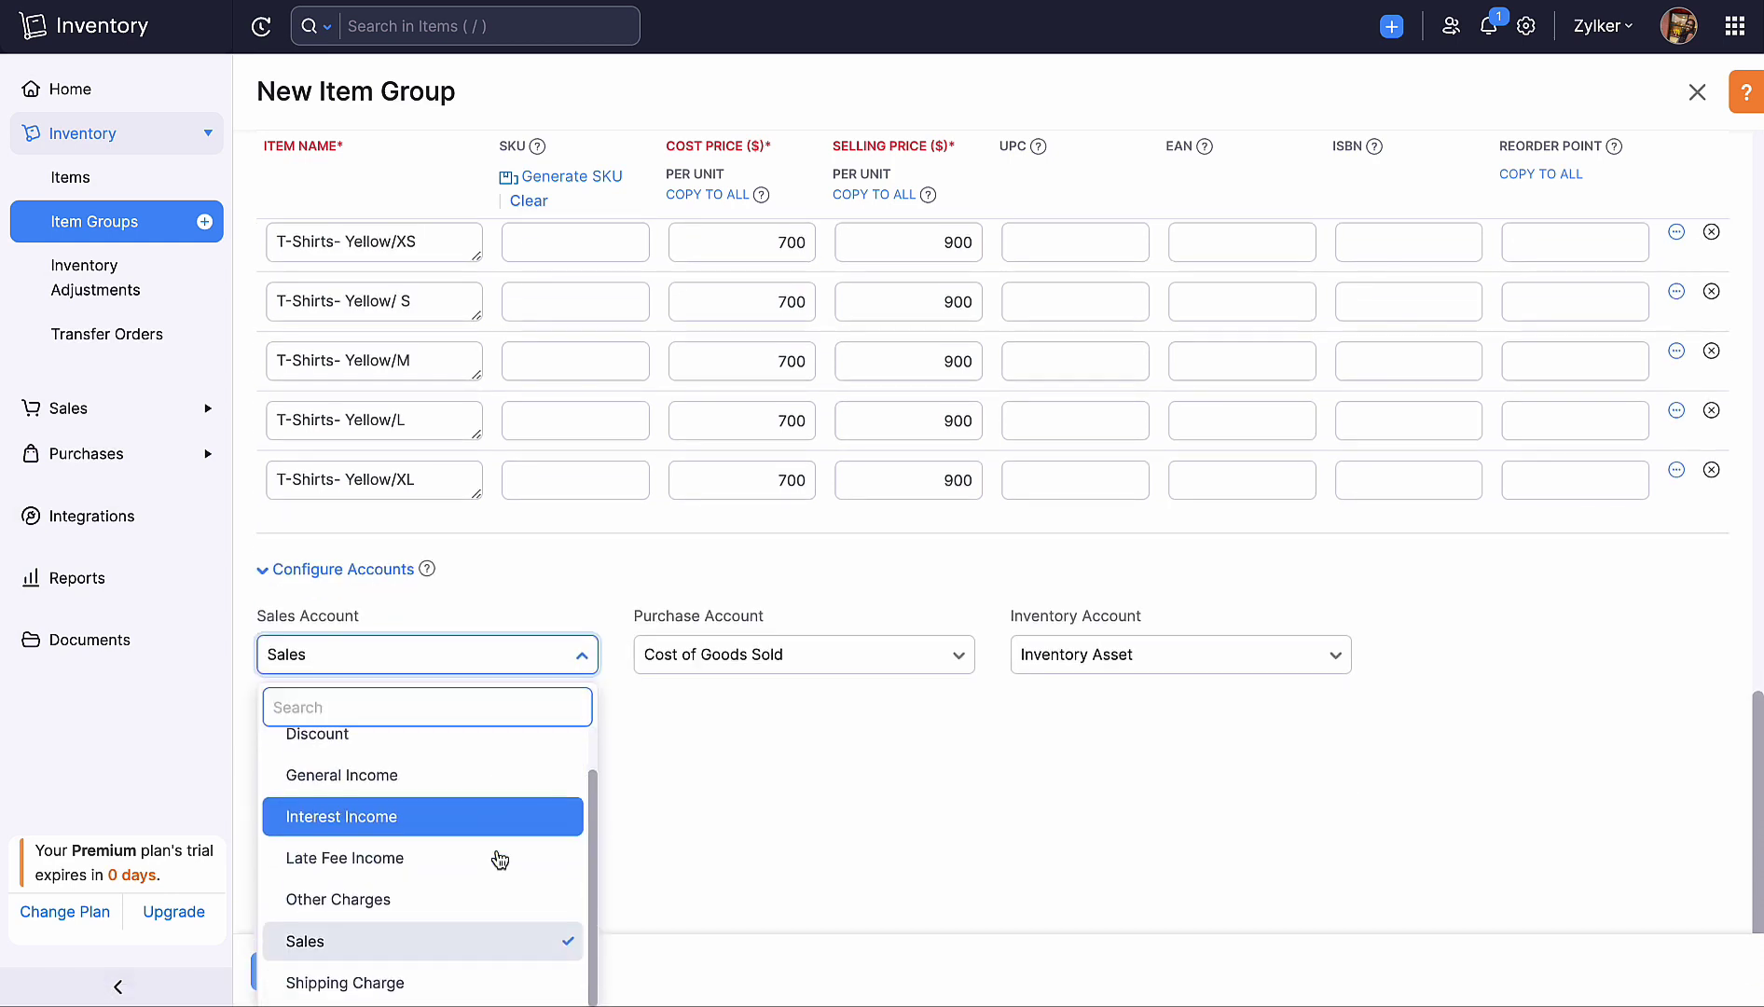
pyautogui.click(715, 813)
pyautogui.click(826, 753)
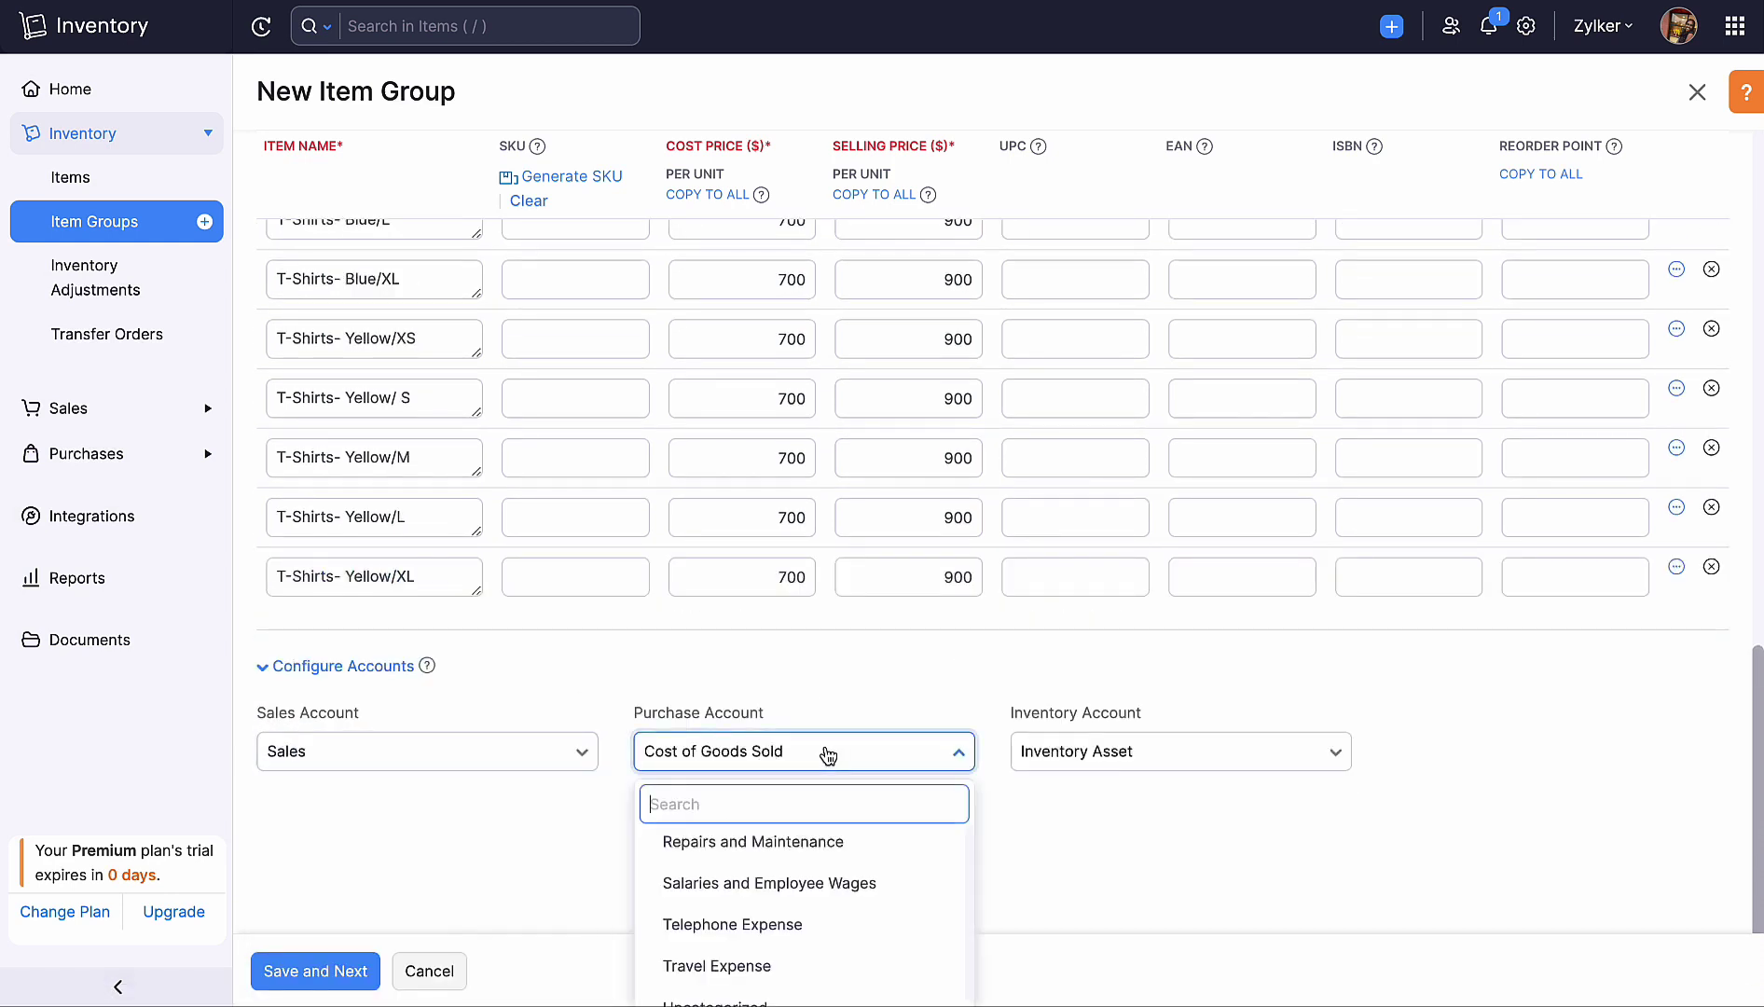
pyautogui.click(826, 768)
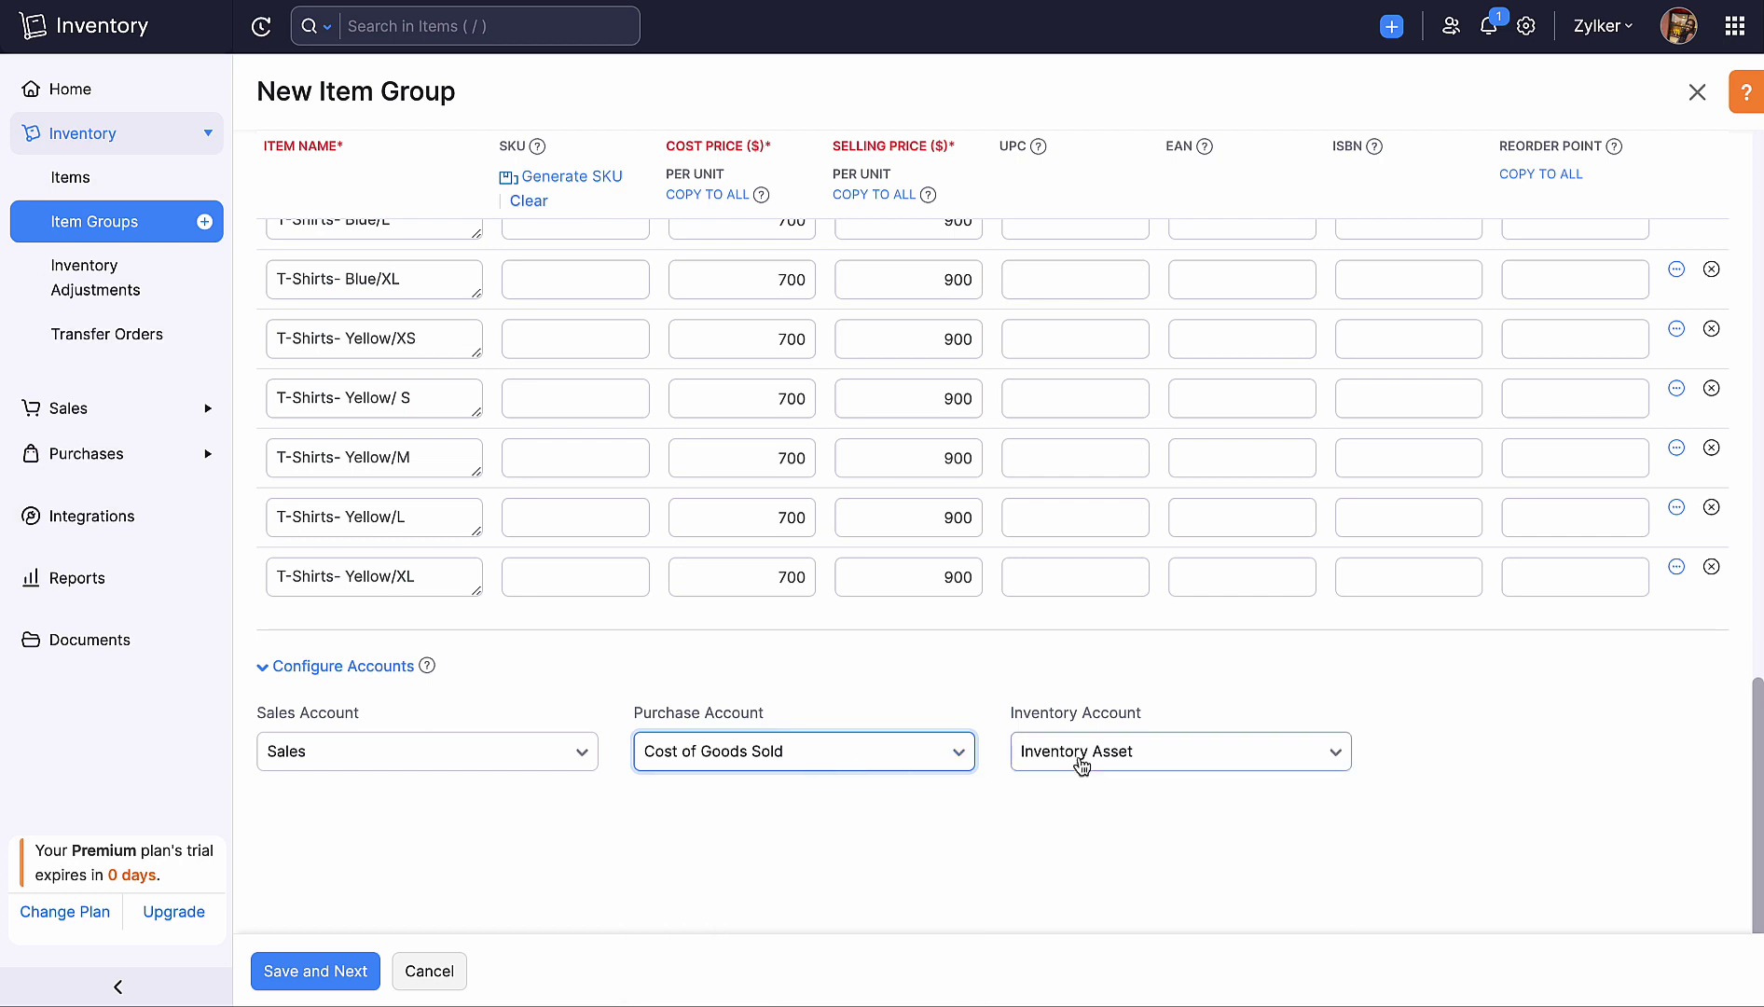
pyautogui.click(1190, 765)
pyautogui.click(1227, 702)
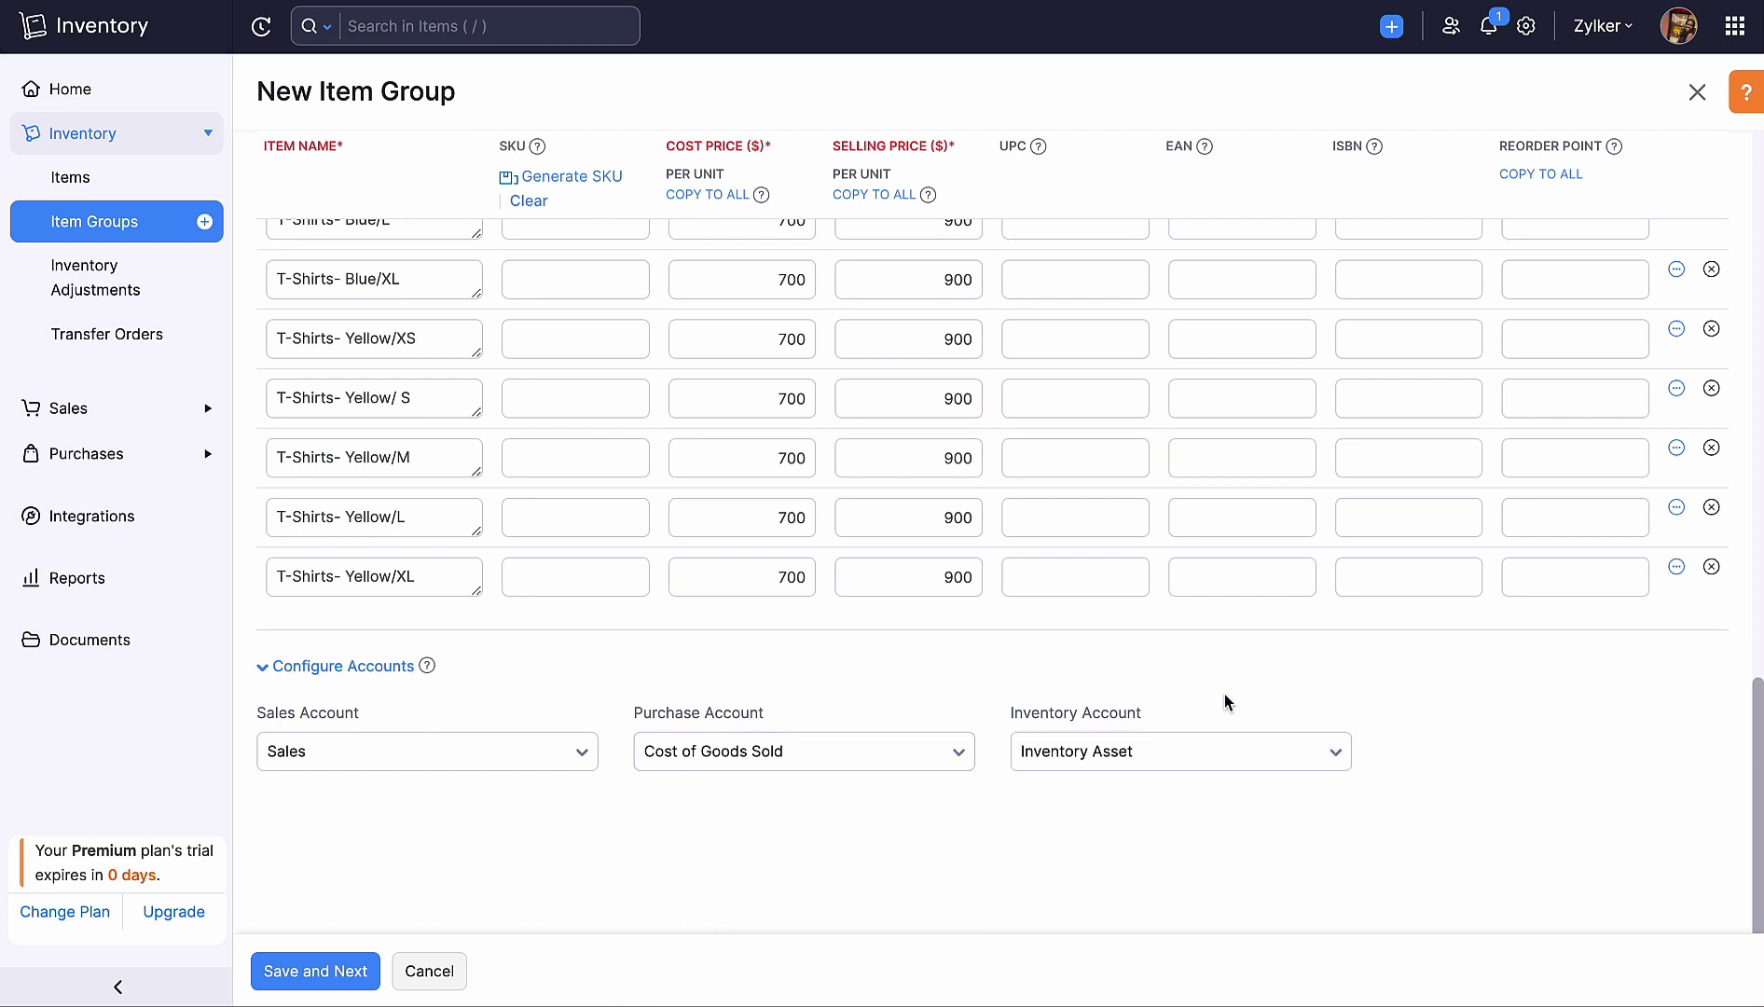
pyautogui.click(291, 986)
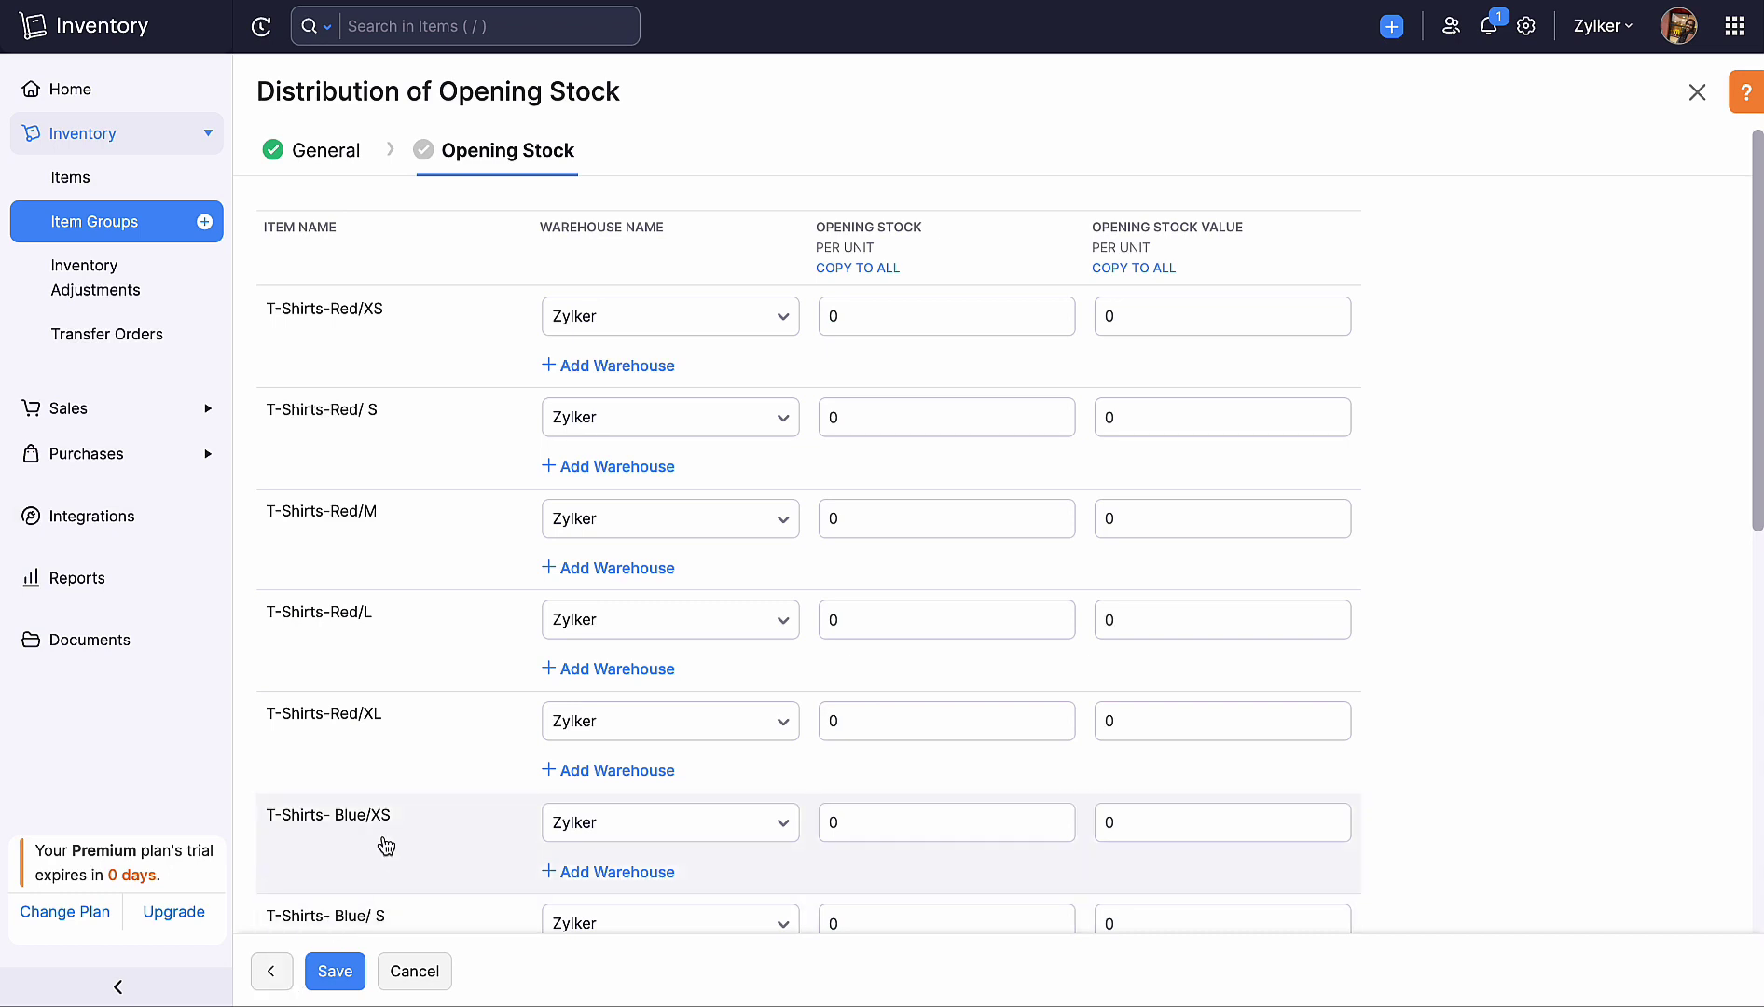
# Step: Place Red/XS at Americold Warehouse with an opening stock of 12
pyautogui.click(782, 326)
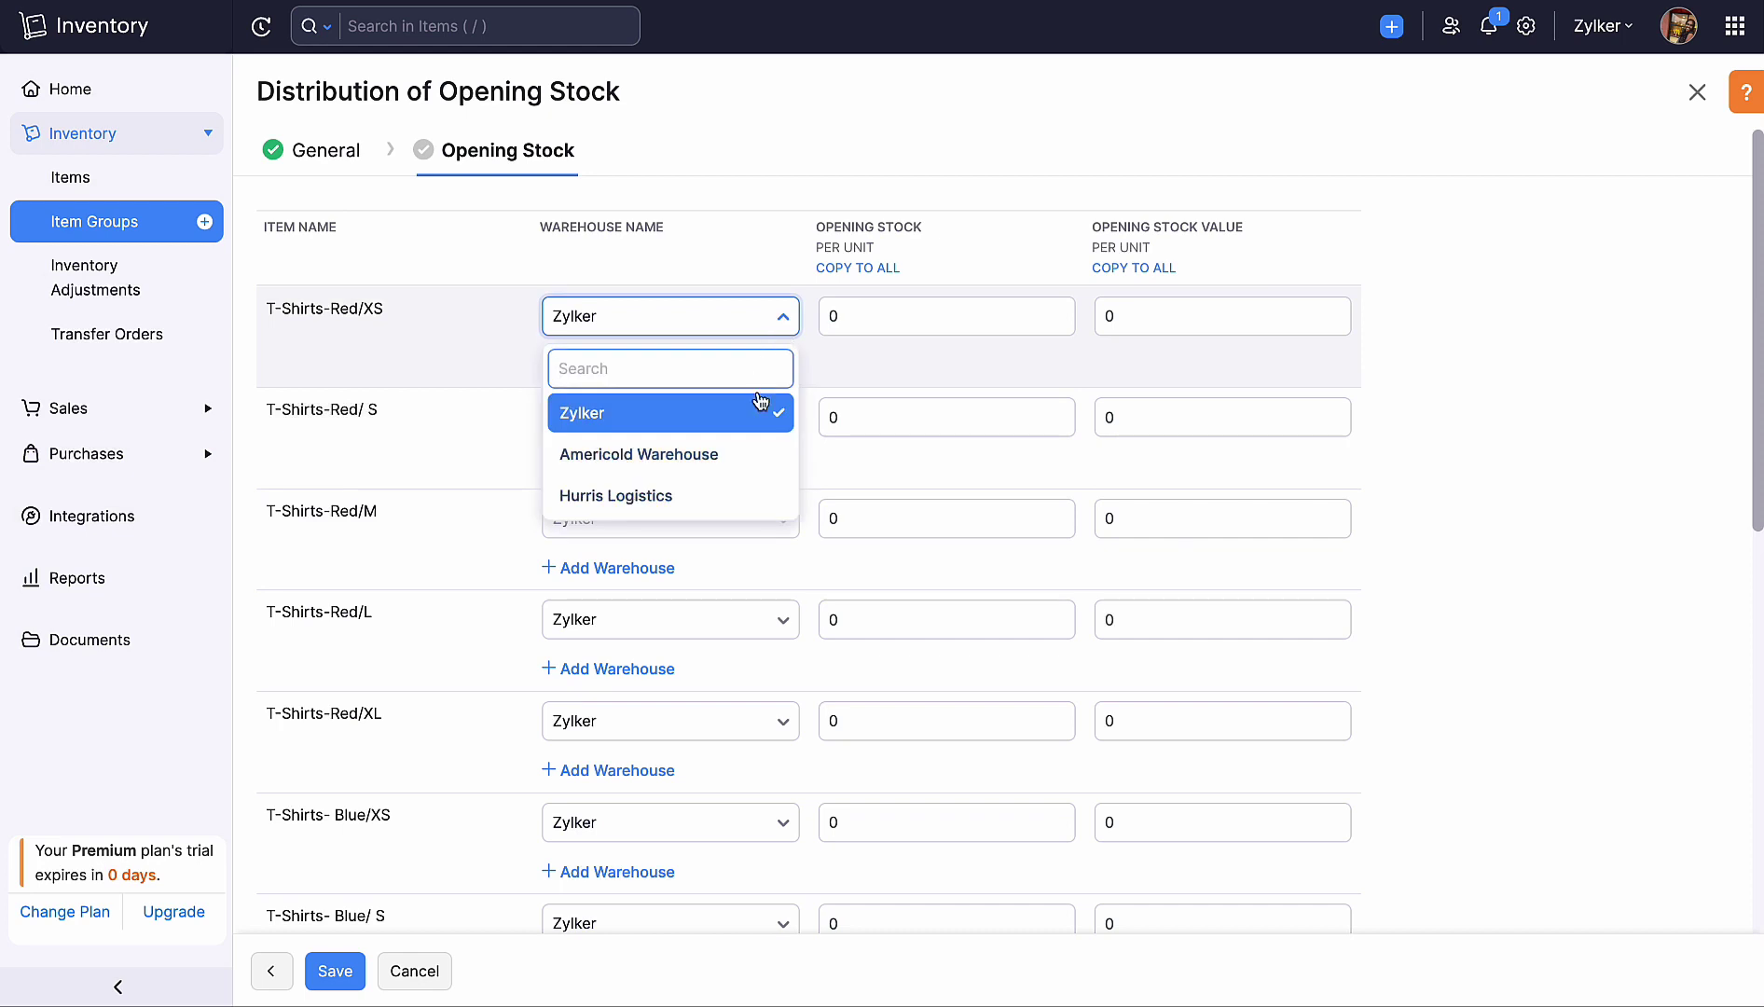
pyautogui.click(750, 456)
pyautogui.click(971, 318)
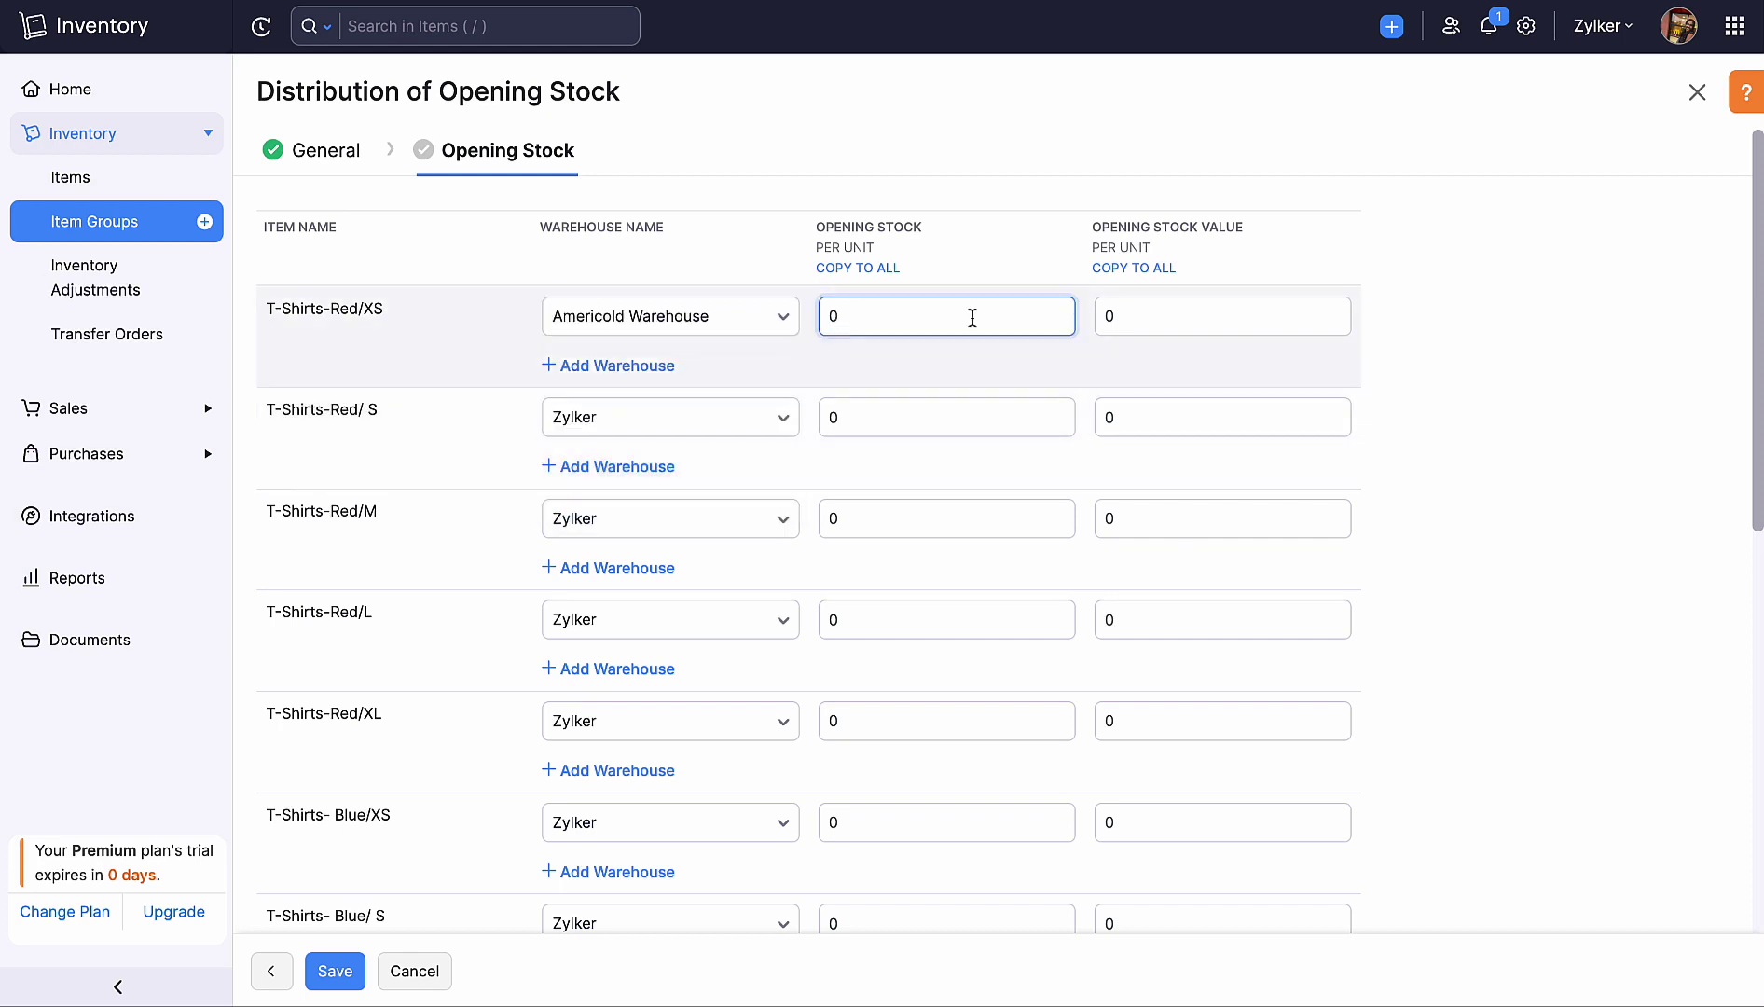
pyautogui.press('BackSpace')
pyautogui.write('12')
# Step: Set opening stock value 10, copy stock and value to all variants, and save
pyautogui.click(1103, 312)
pyautogui.write('1')
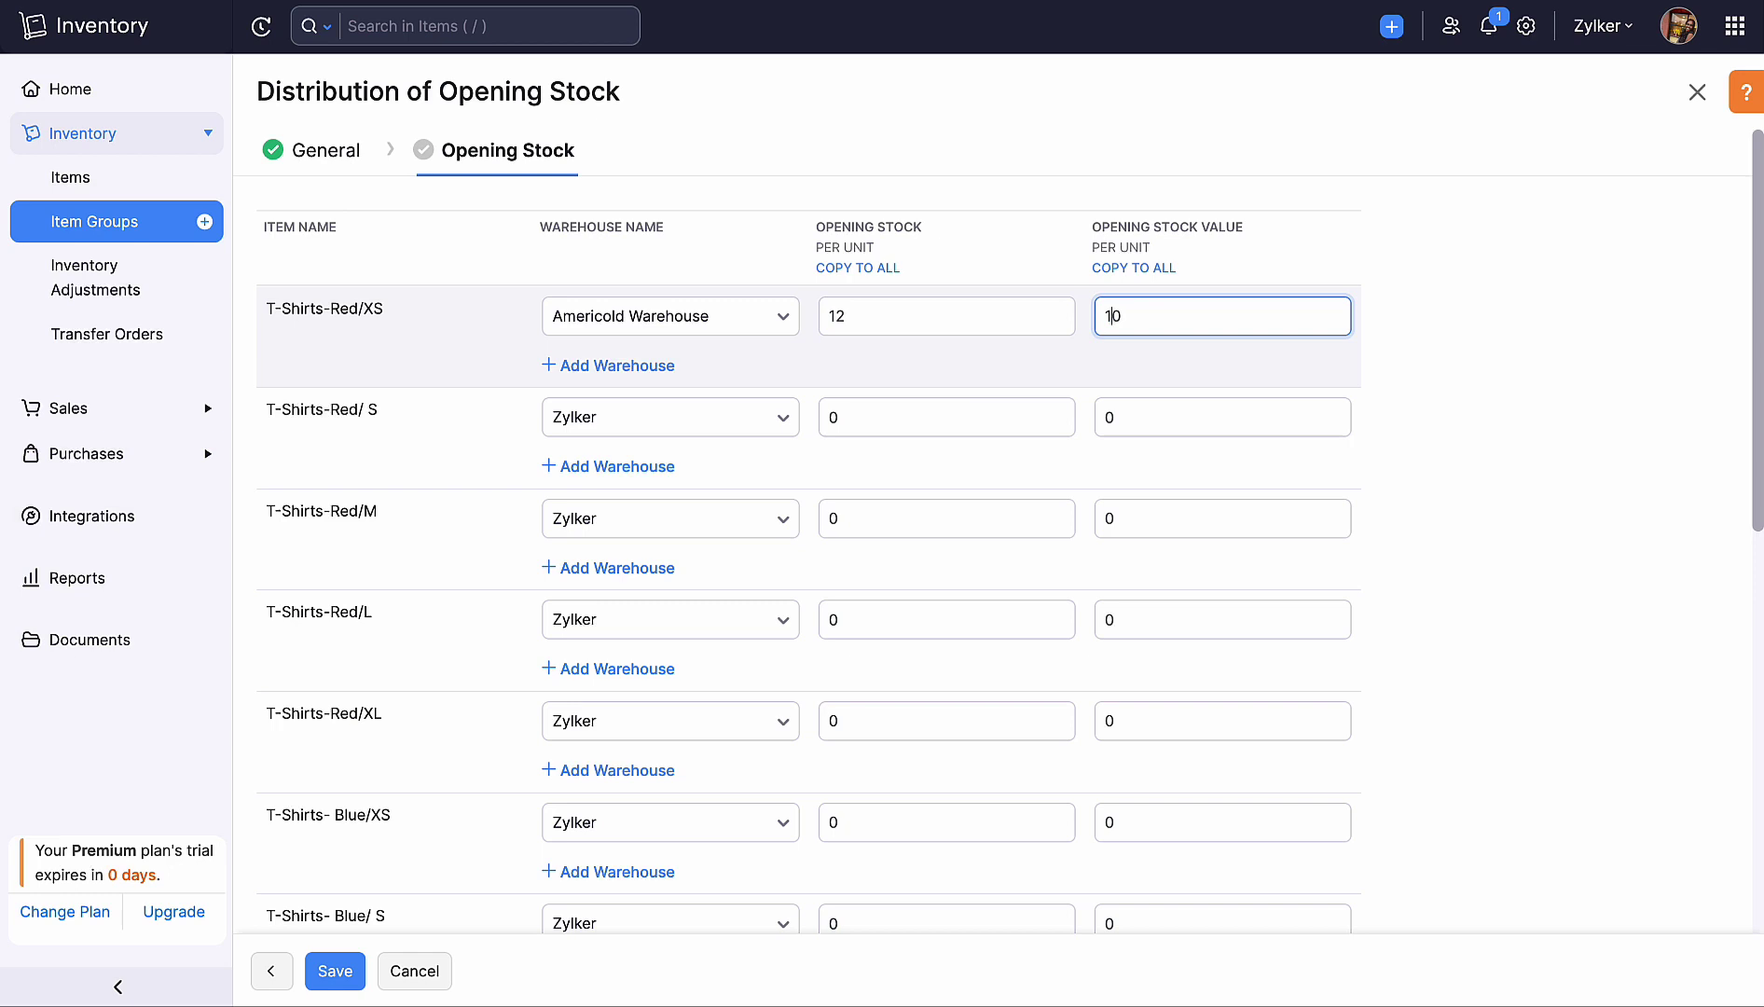
pyautogui.click(1134, 268)
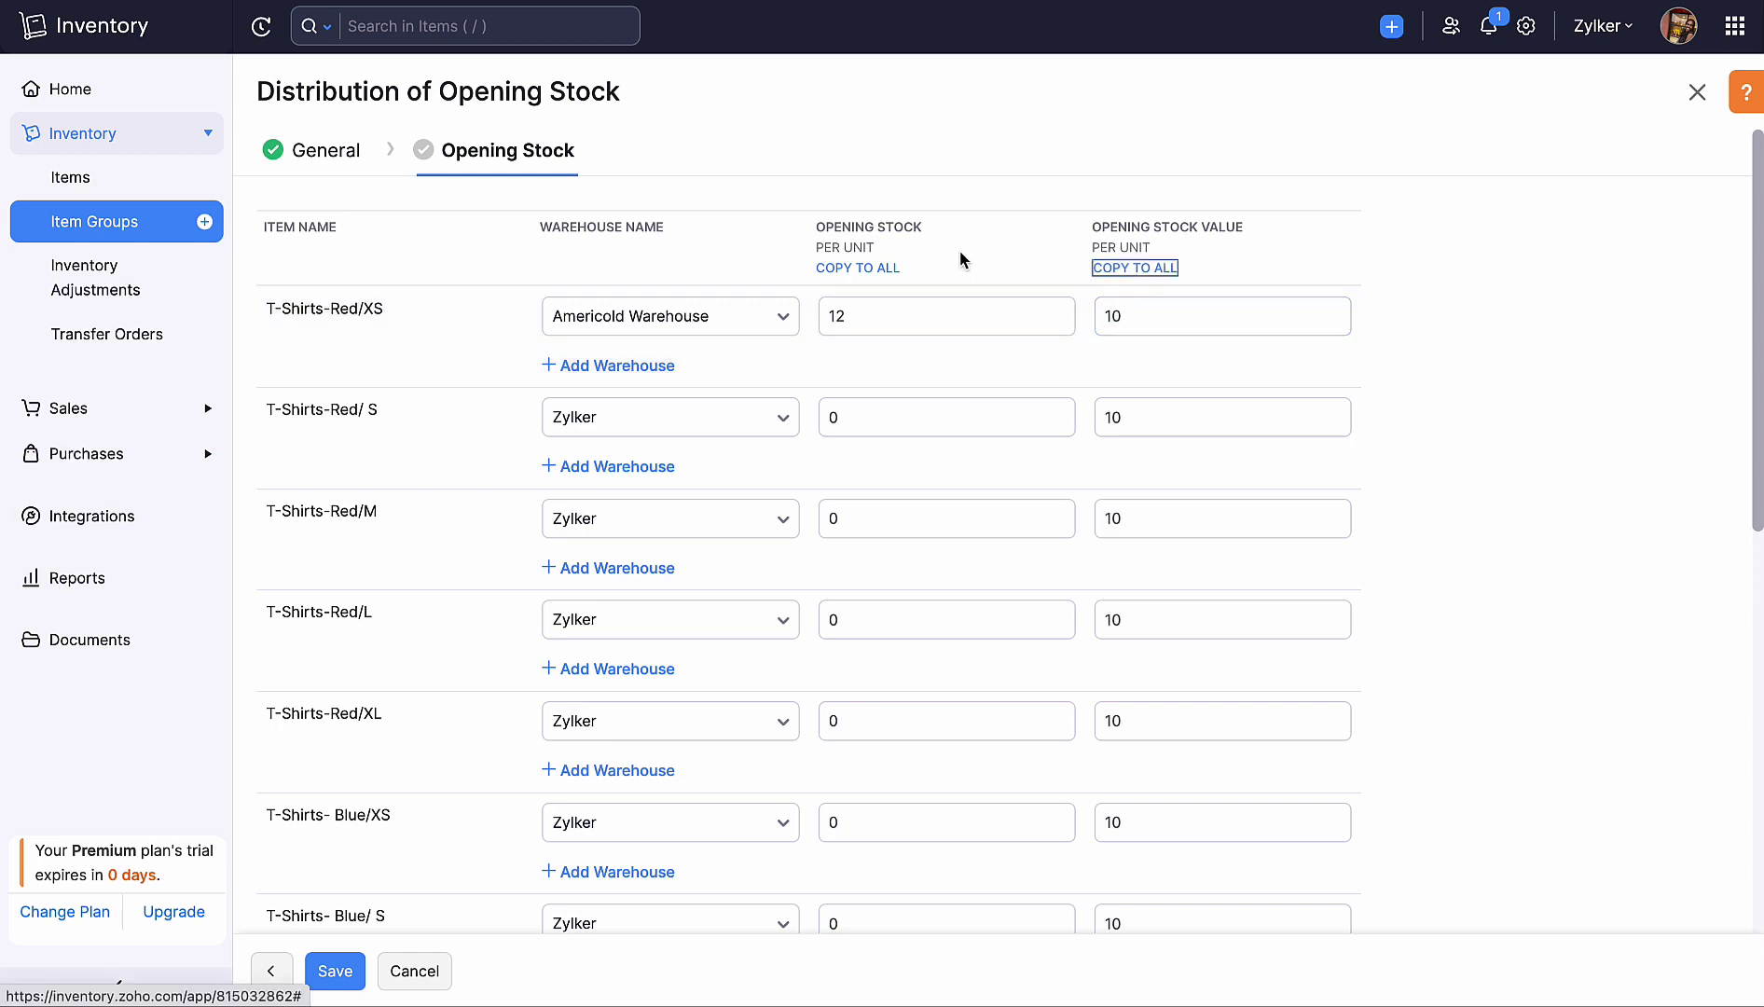
pyautogui.click(889, 268)
pyautogui.scroll(-6, 889, 280)
pyautogui.scroll(-5, 891, 282)
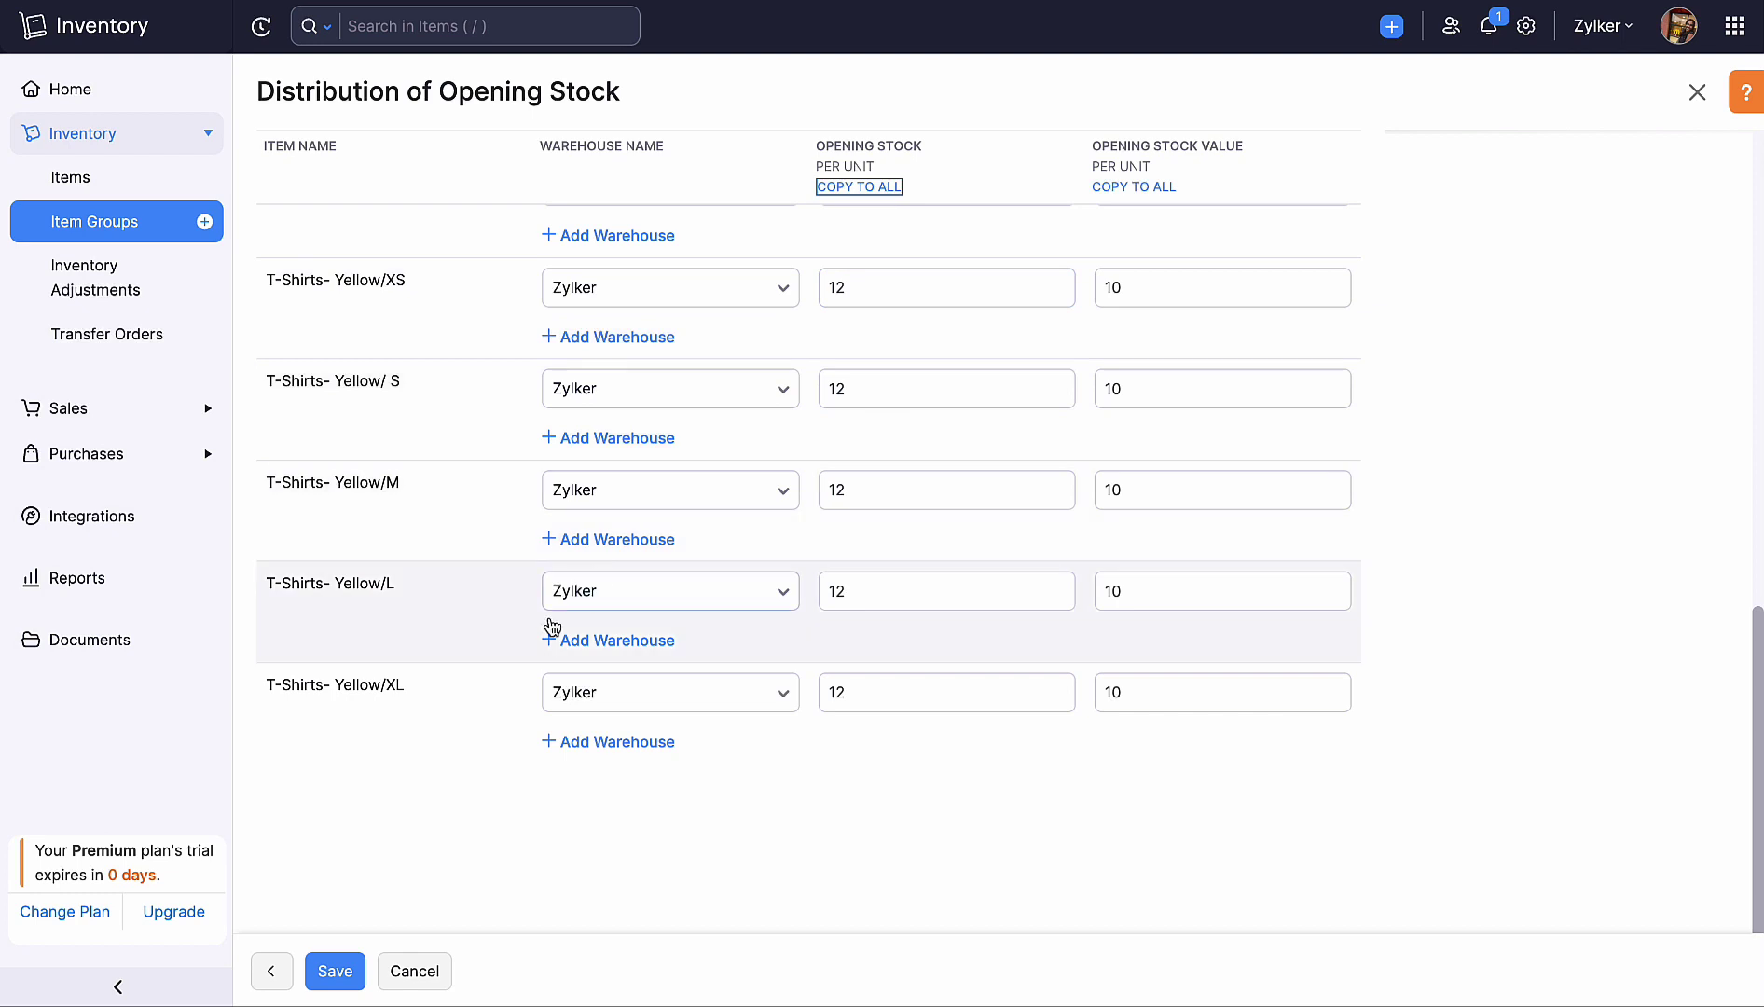
pyautogui.click(334, 970)
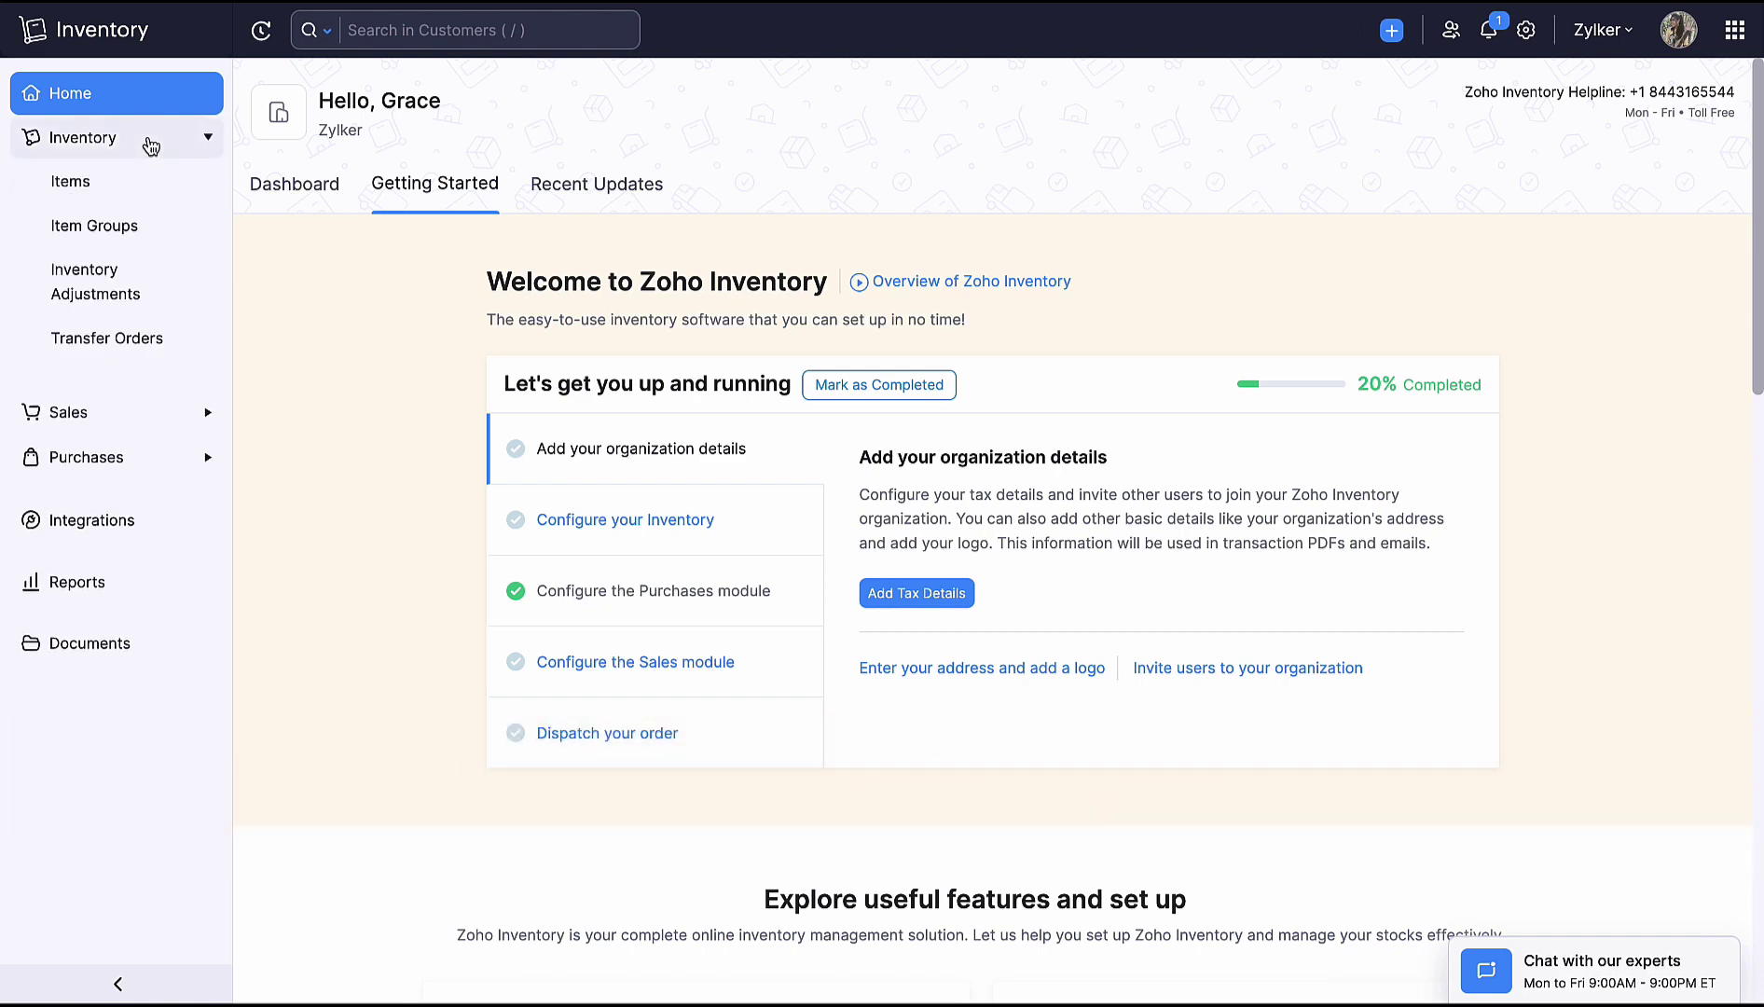
# Step: In Items, filter to Ungrouped Items, select iPhone 13 and open Bulk Actions
pyautogui.click(149, 192)
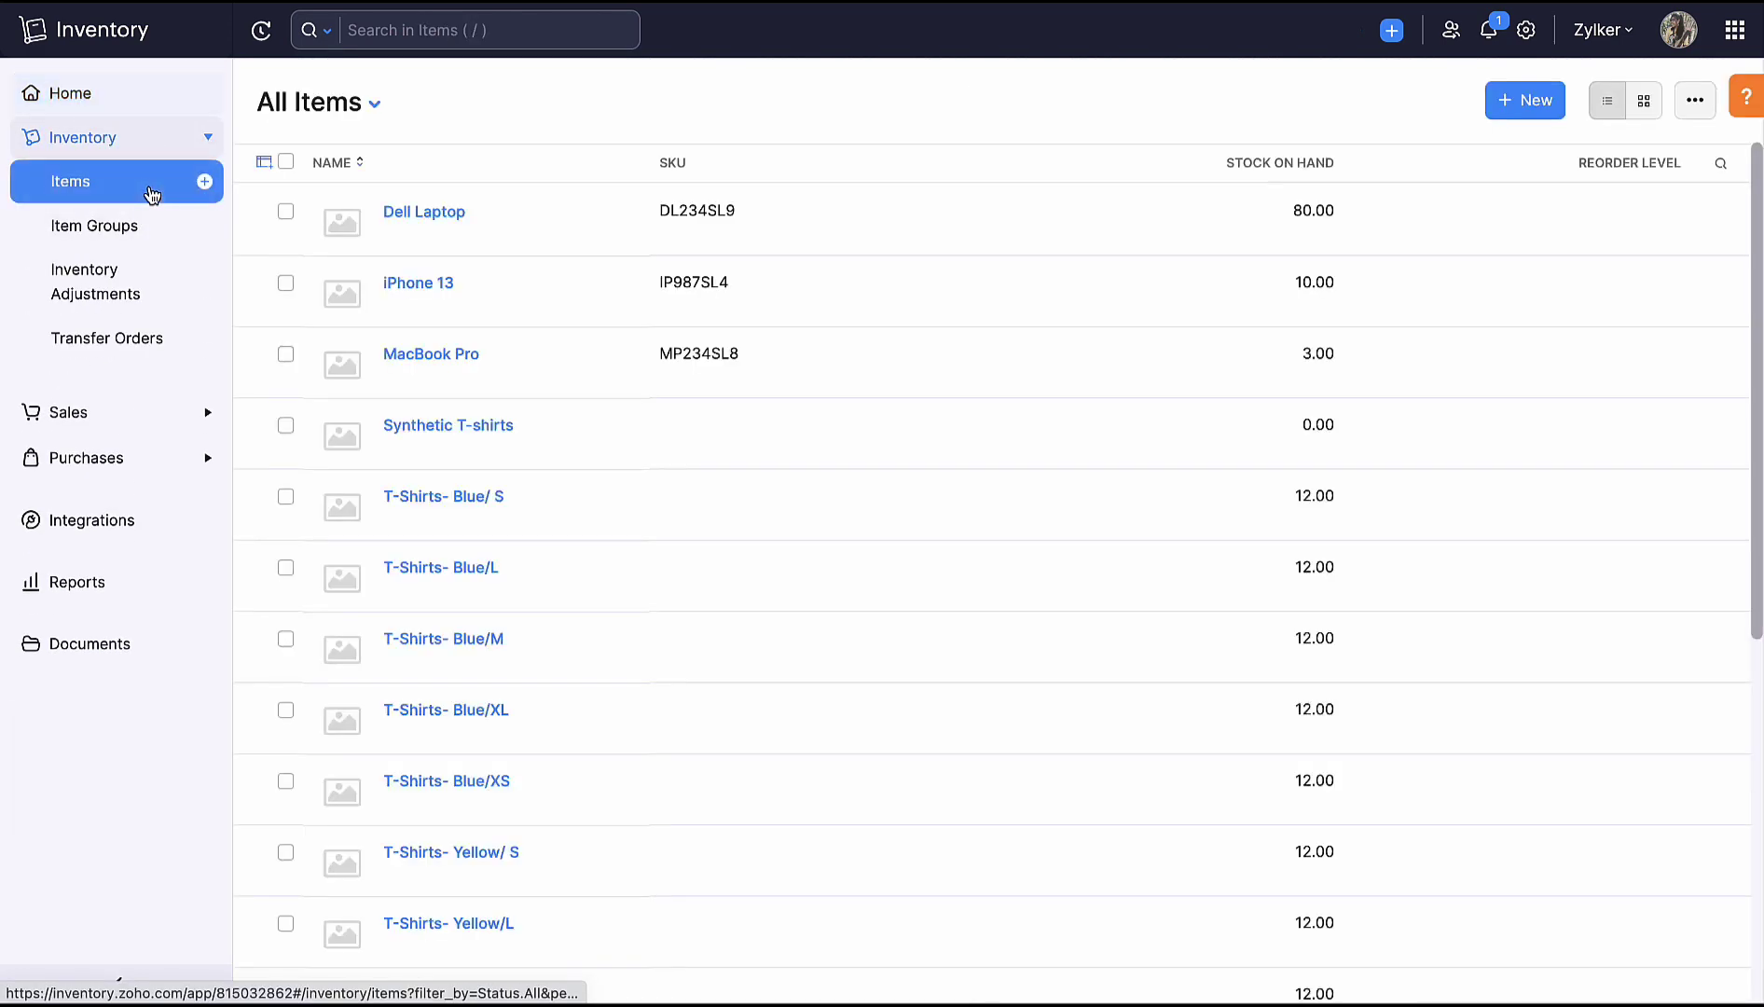
pyautogui.click(374, 108)
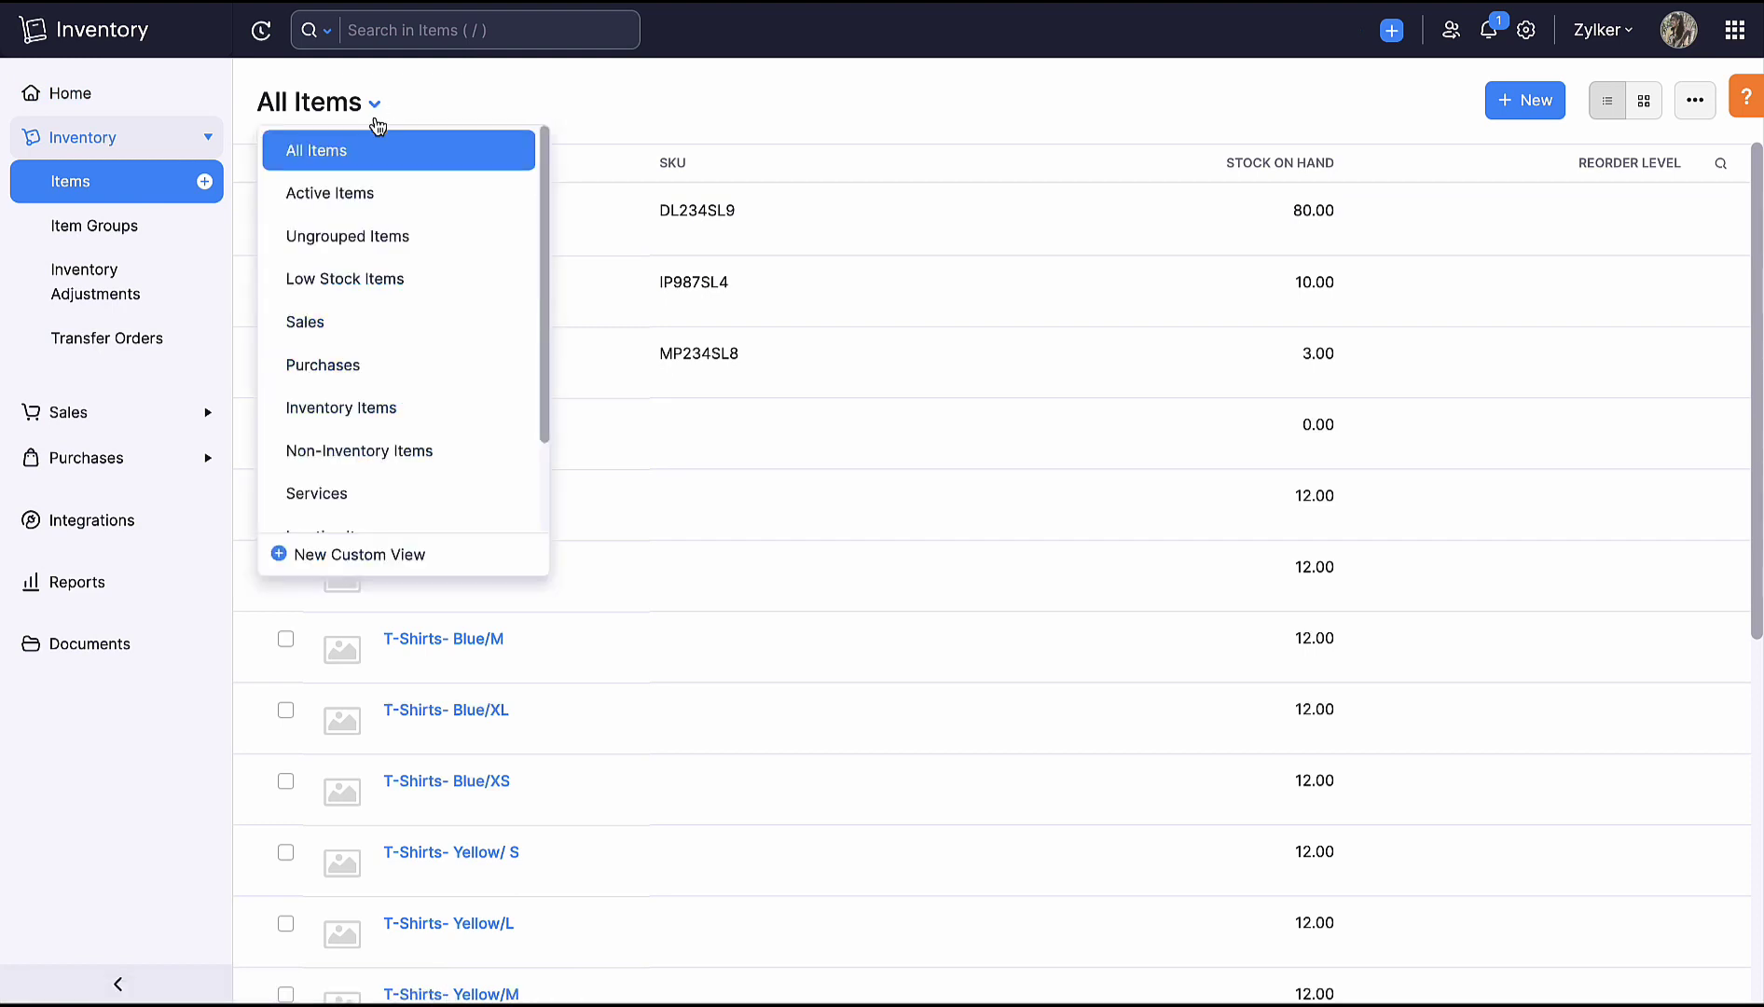
pyautogui.click(373, 244)
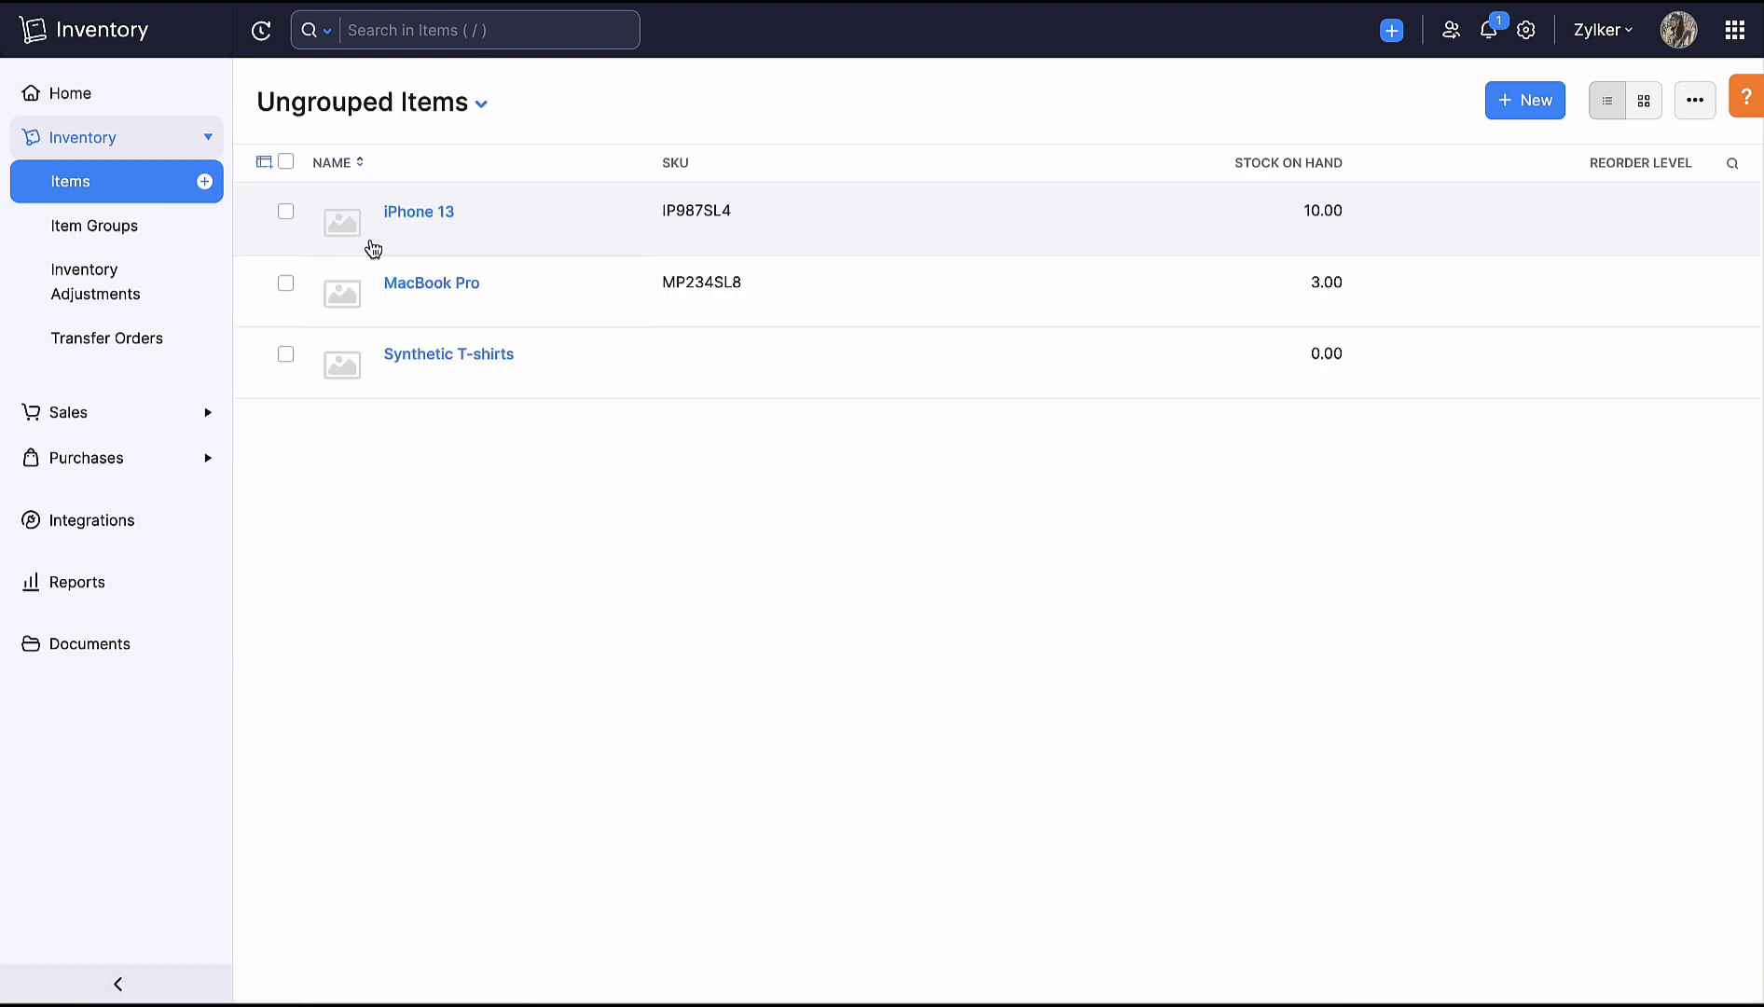
pyautogui.click(285, 211)
pyautogui.click(359, 100)
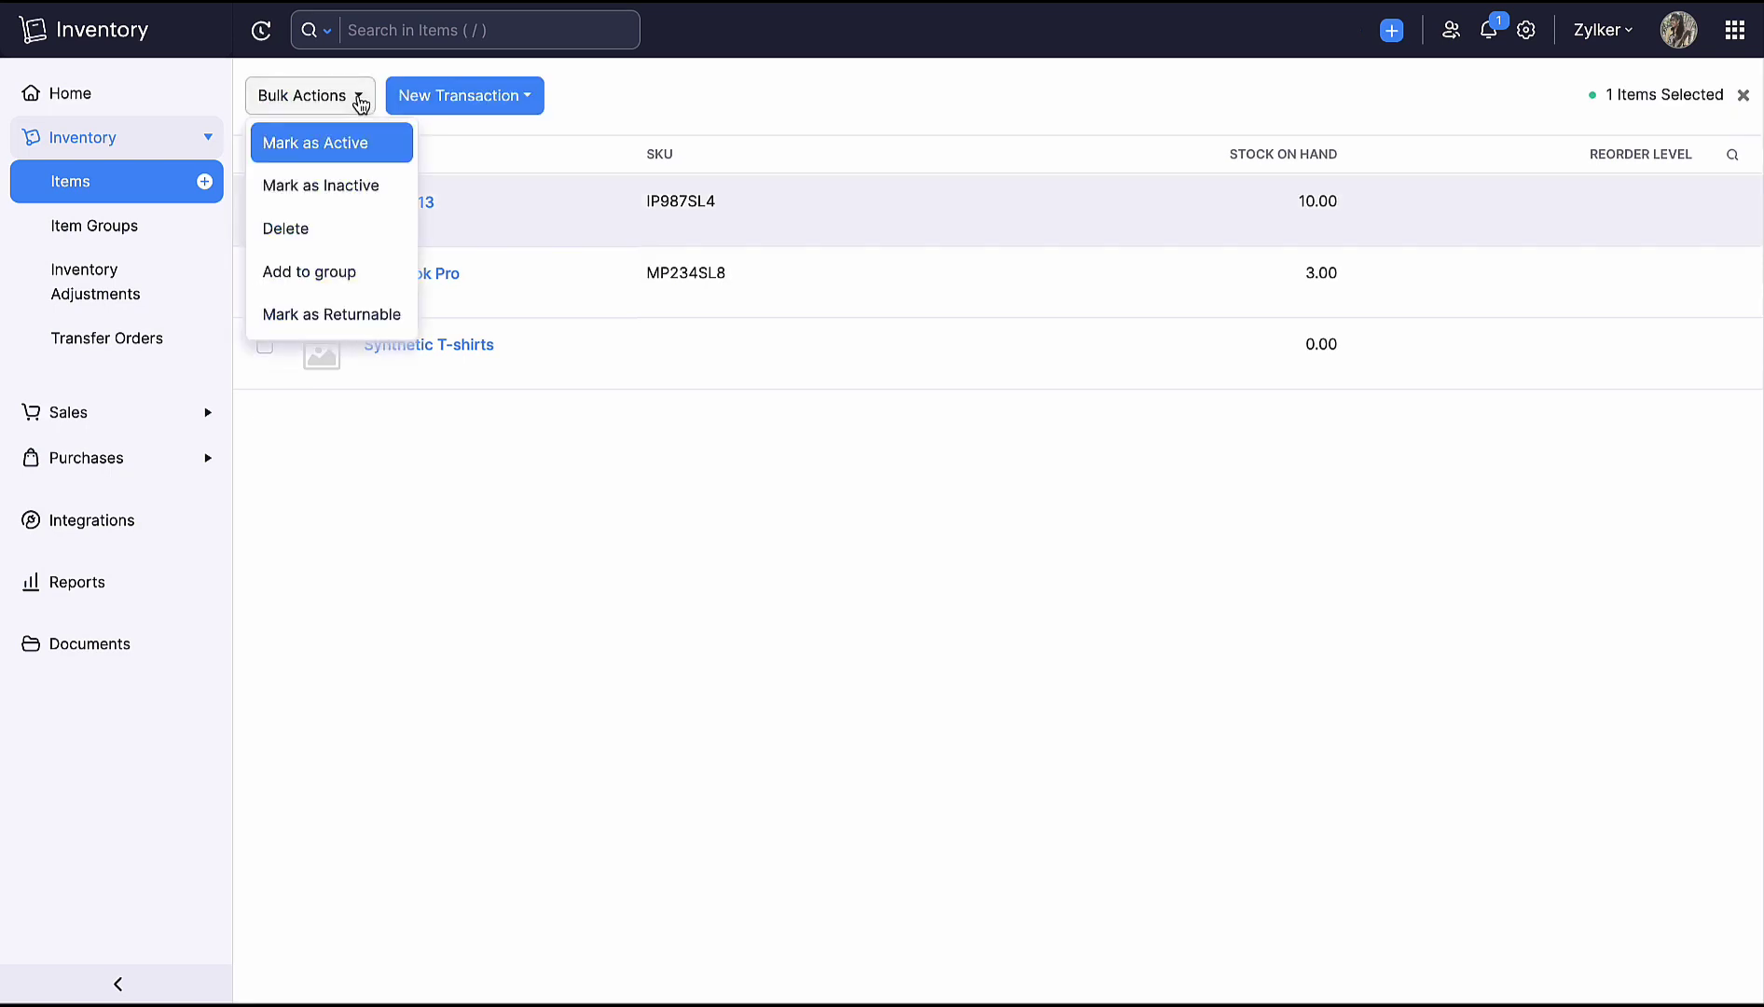
# Step: Add iPhone 13 to the existing Gadgets item group and save
pyautogui.click(360, 284)
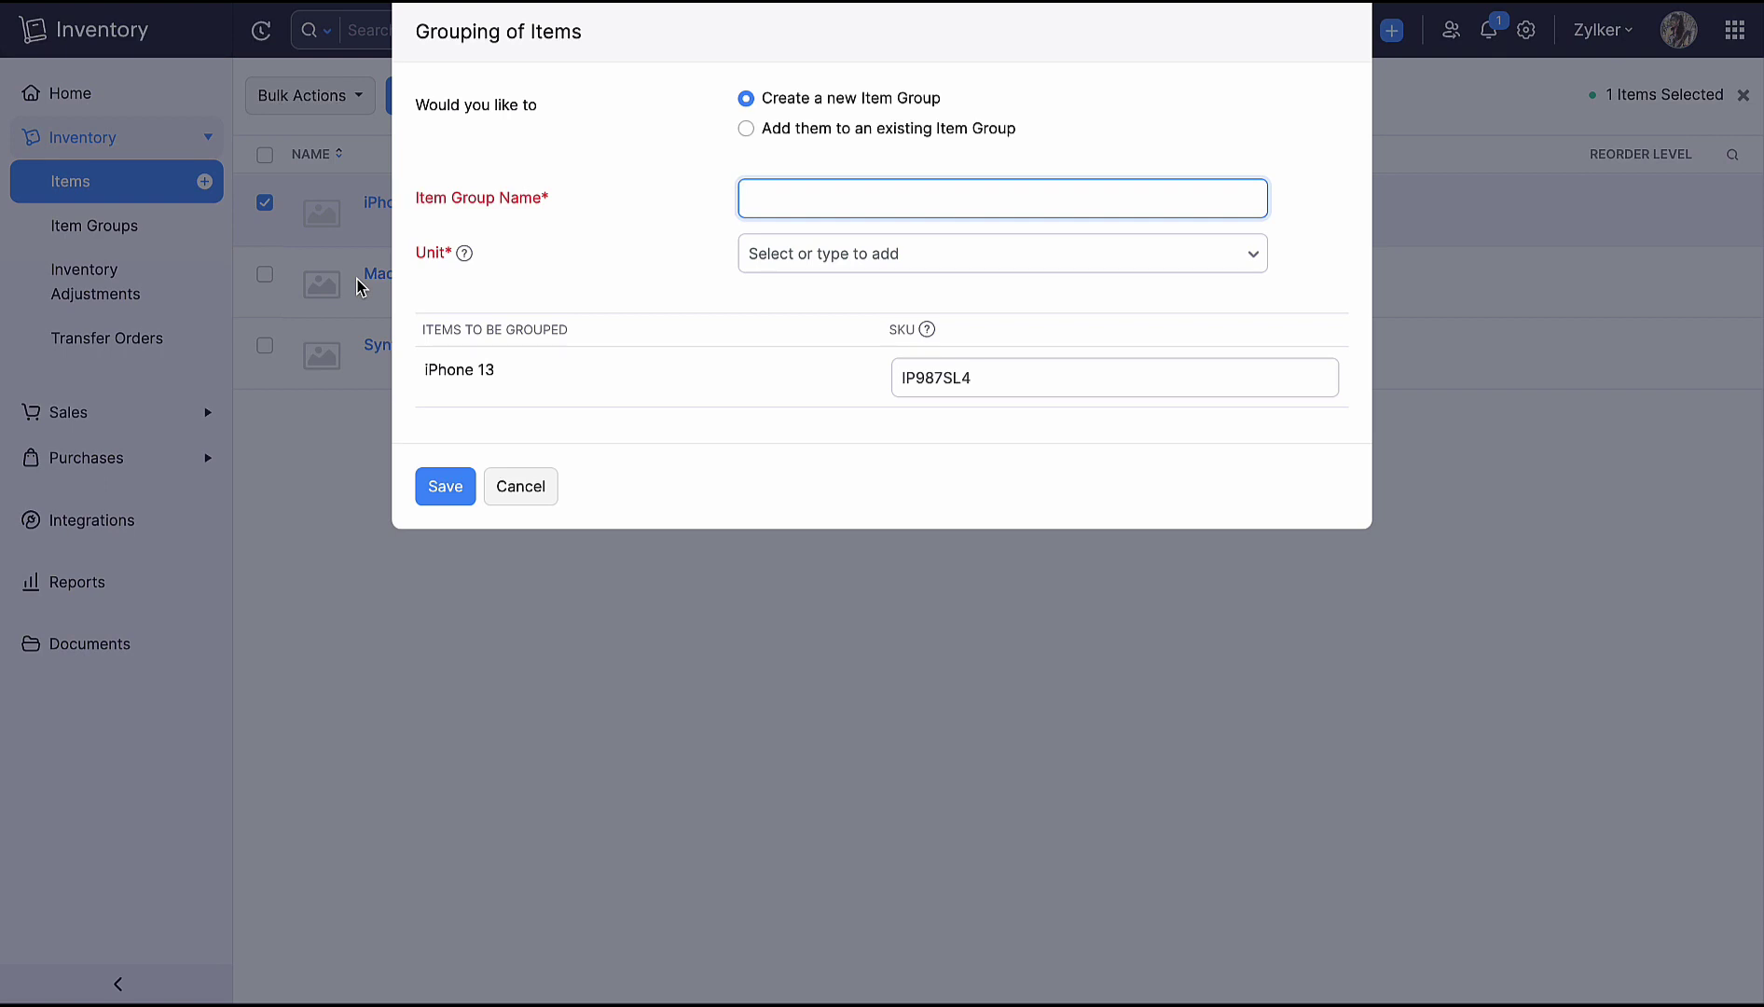
pyautogui.click(751, 135)
pyautogui.click(749, 131)
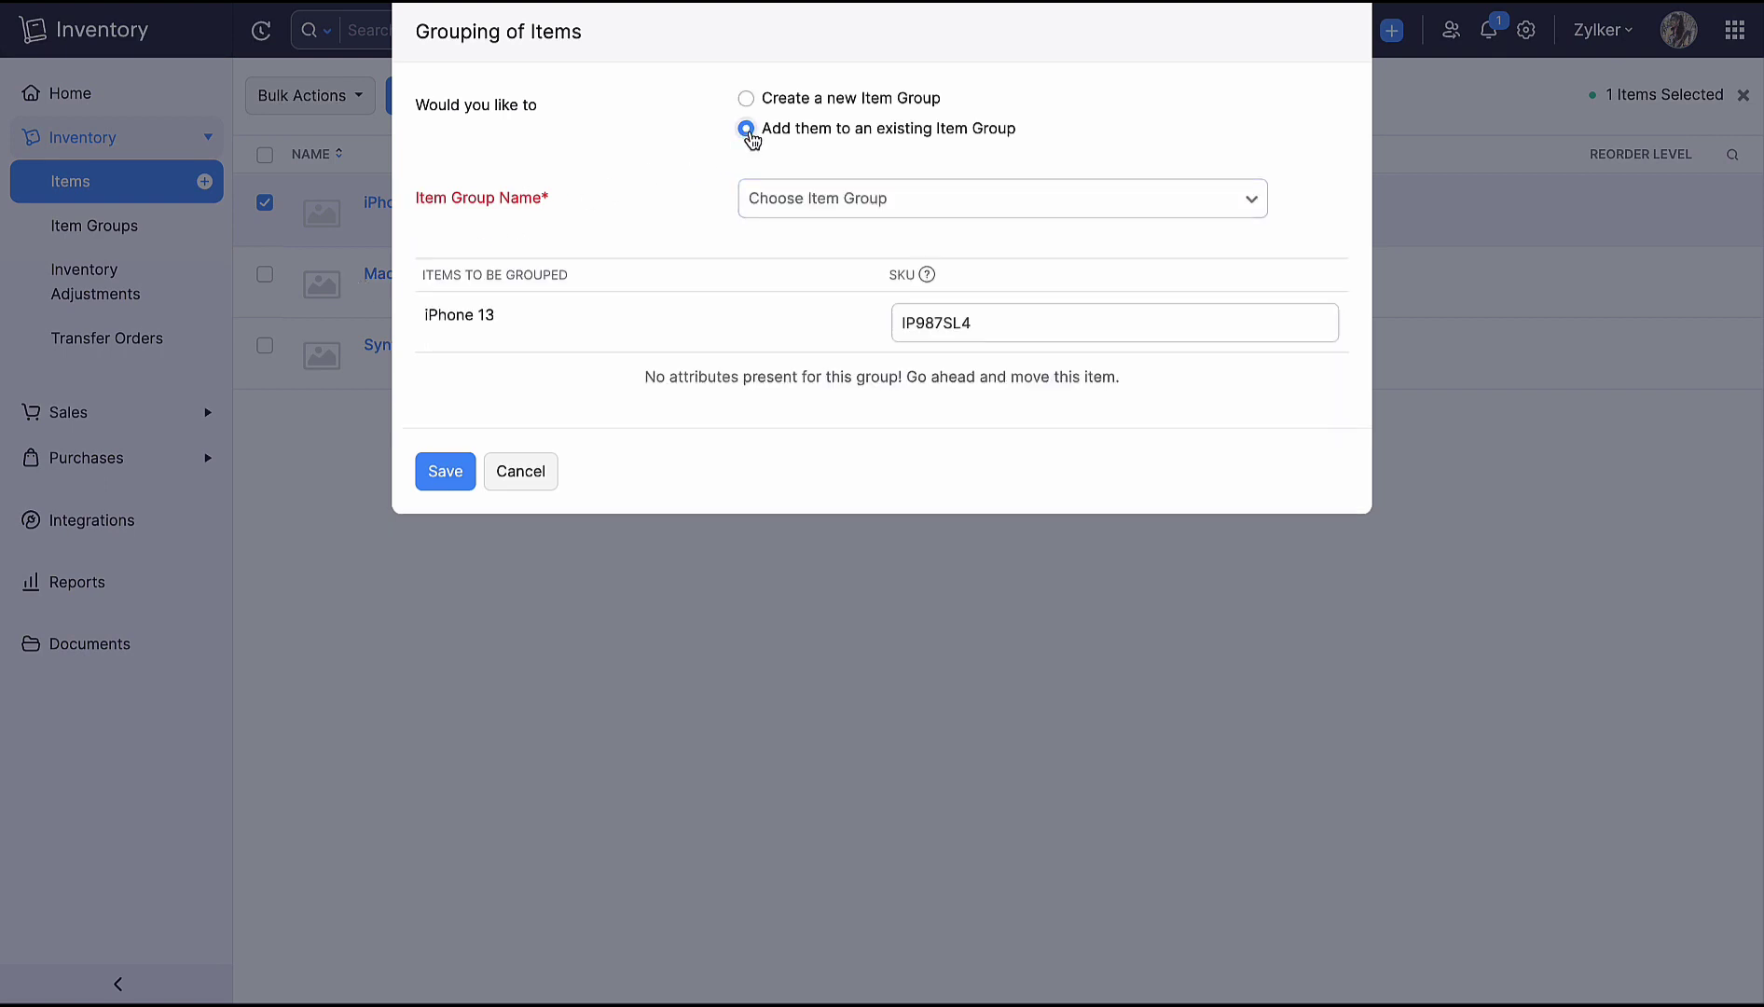
pyautogui.click(855, 221)
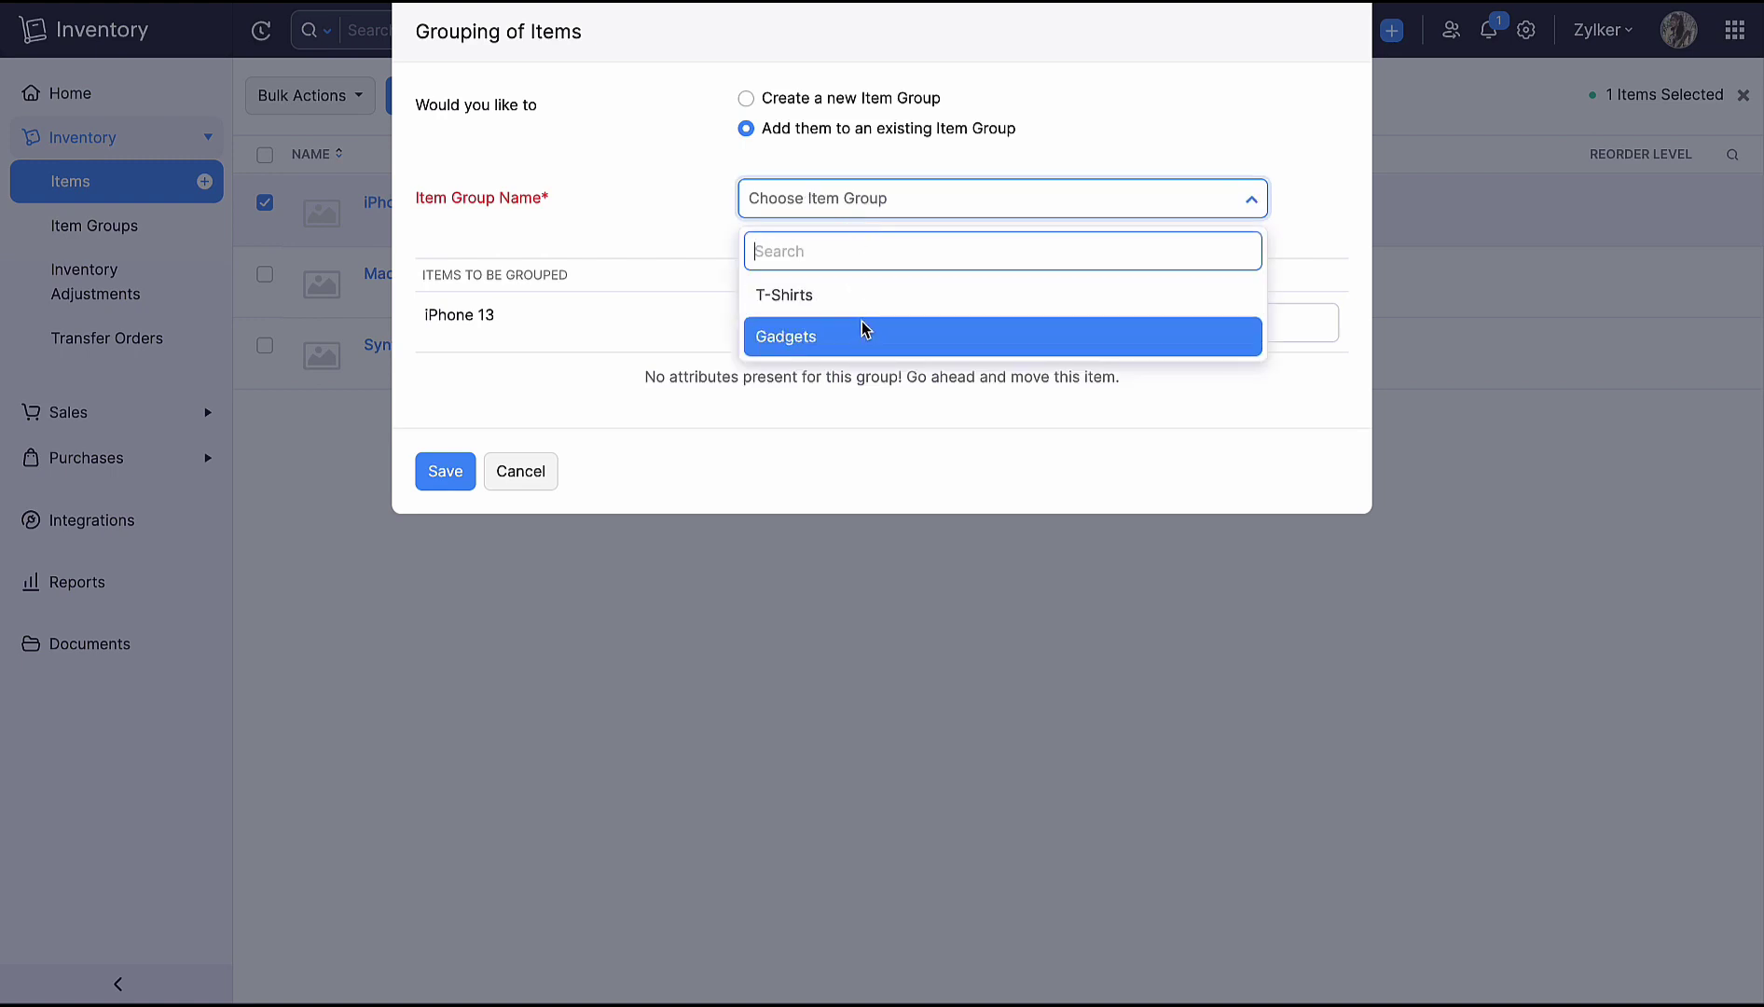
pyautogui.click(862, 333)
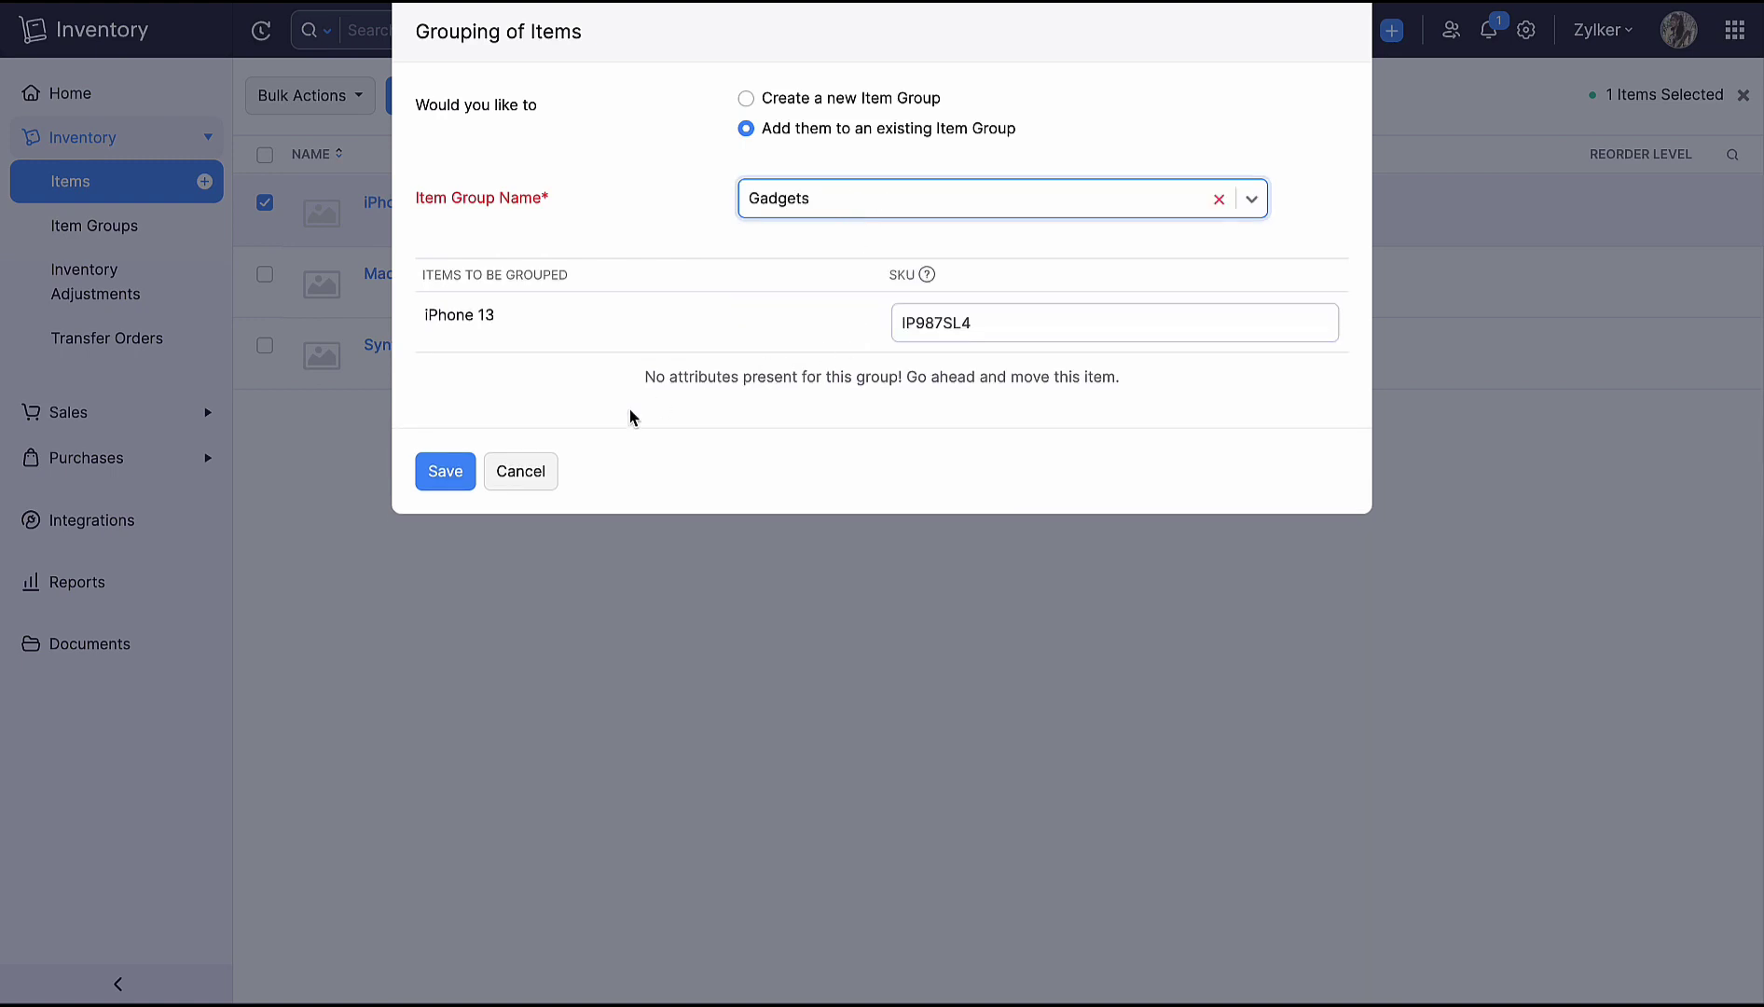
pyautogui.click(458, 477)
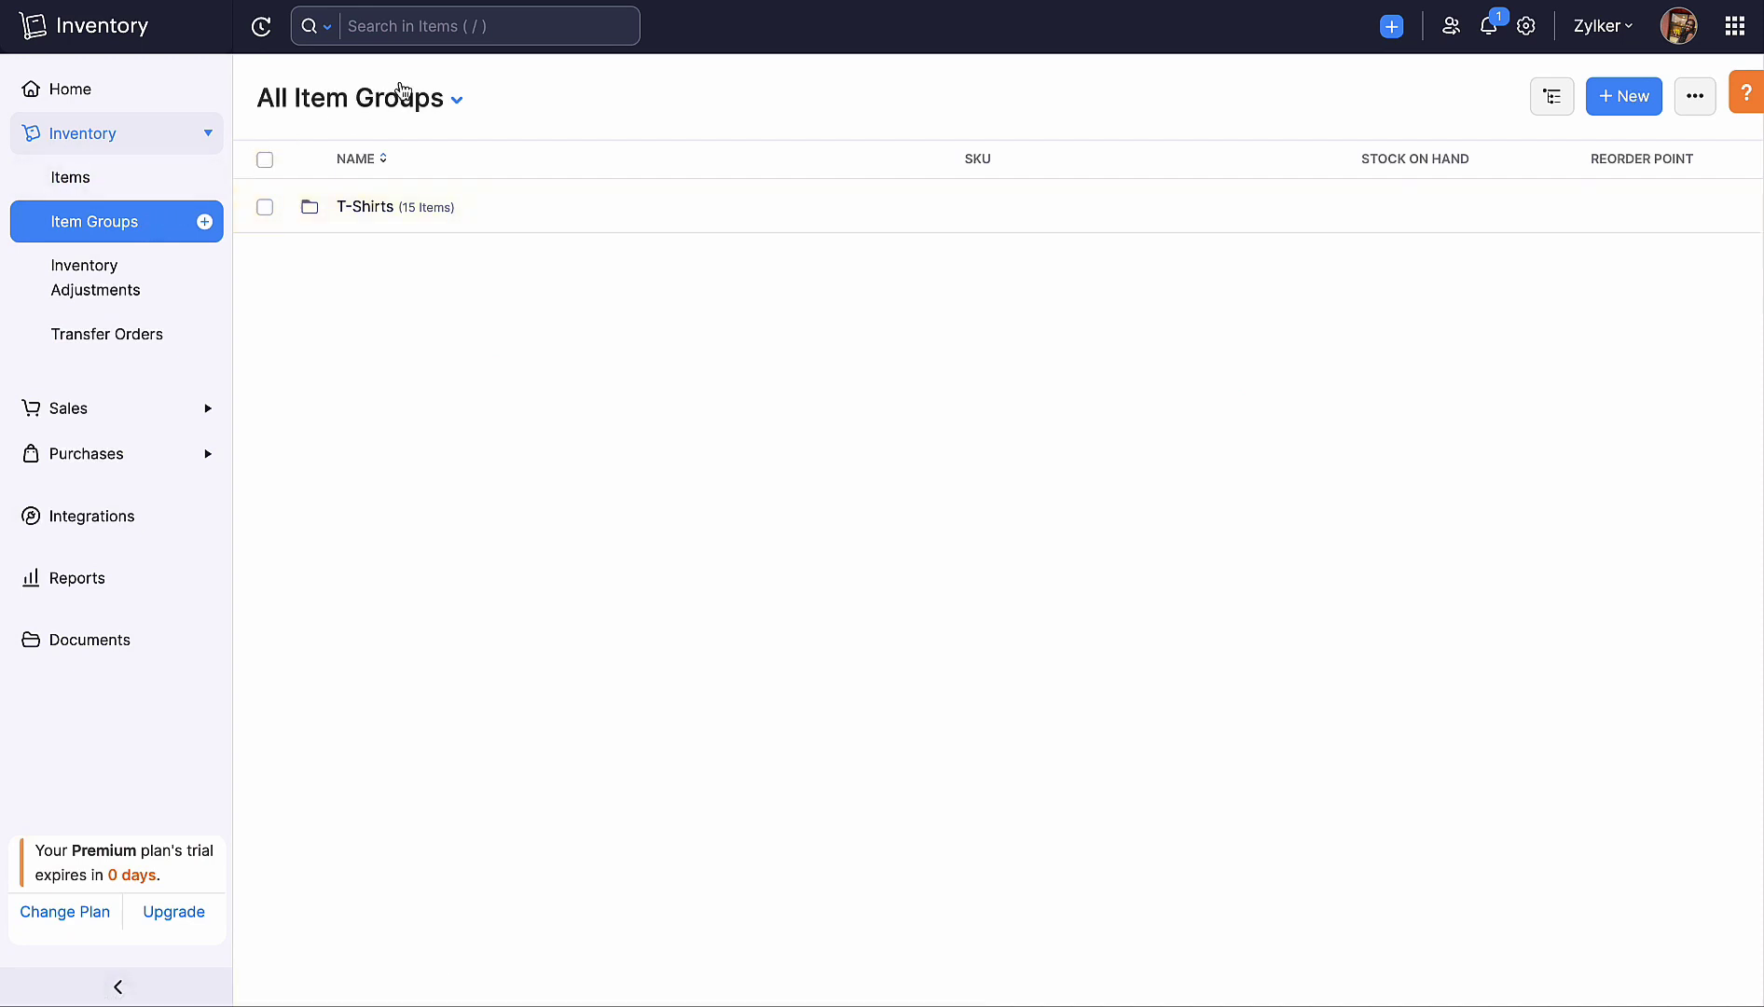
# Step: Show All Item Groups in list view so each T-Shirts variant appears with 12.00 stock
pyautogui.click(456, 97)
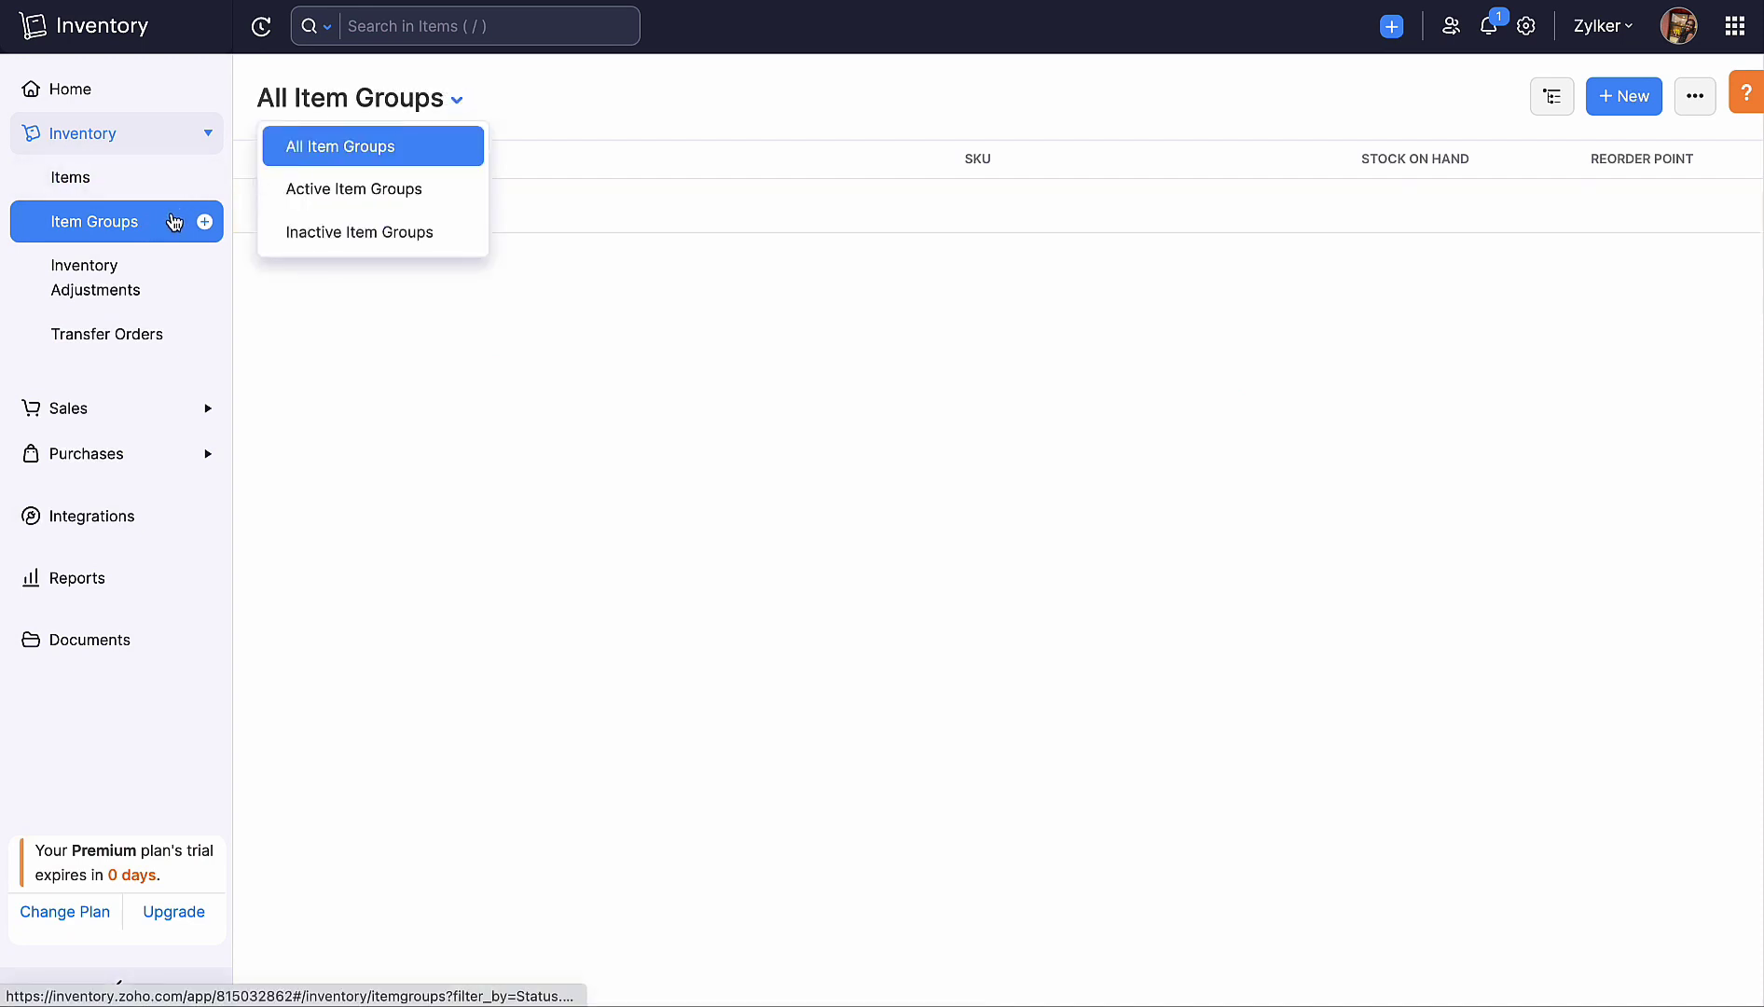
pyautogui.click(443, 151)
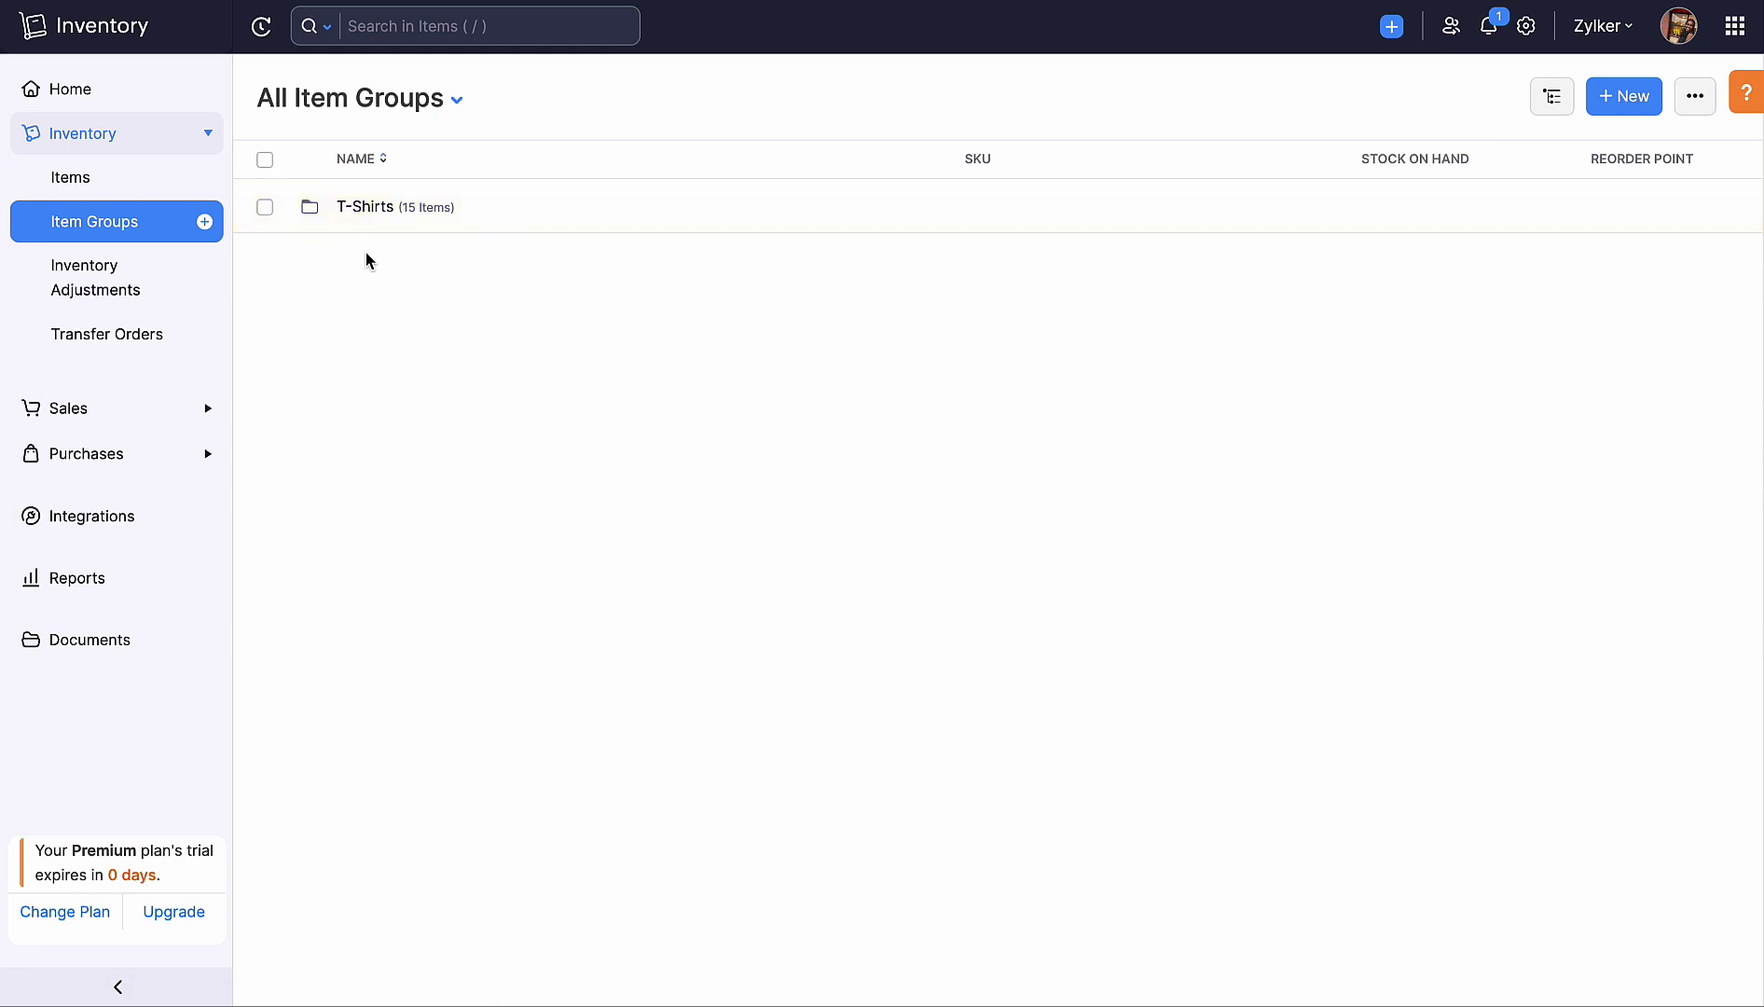
pyautogui.click(1551, 98)
pyautogui.scroll(-1, 1084, 513)
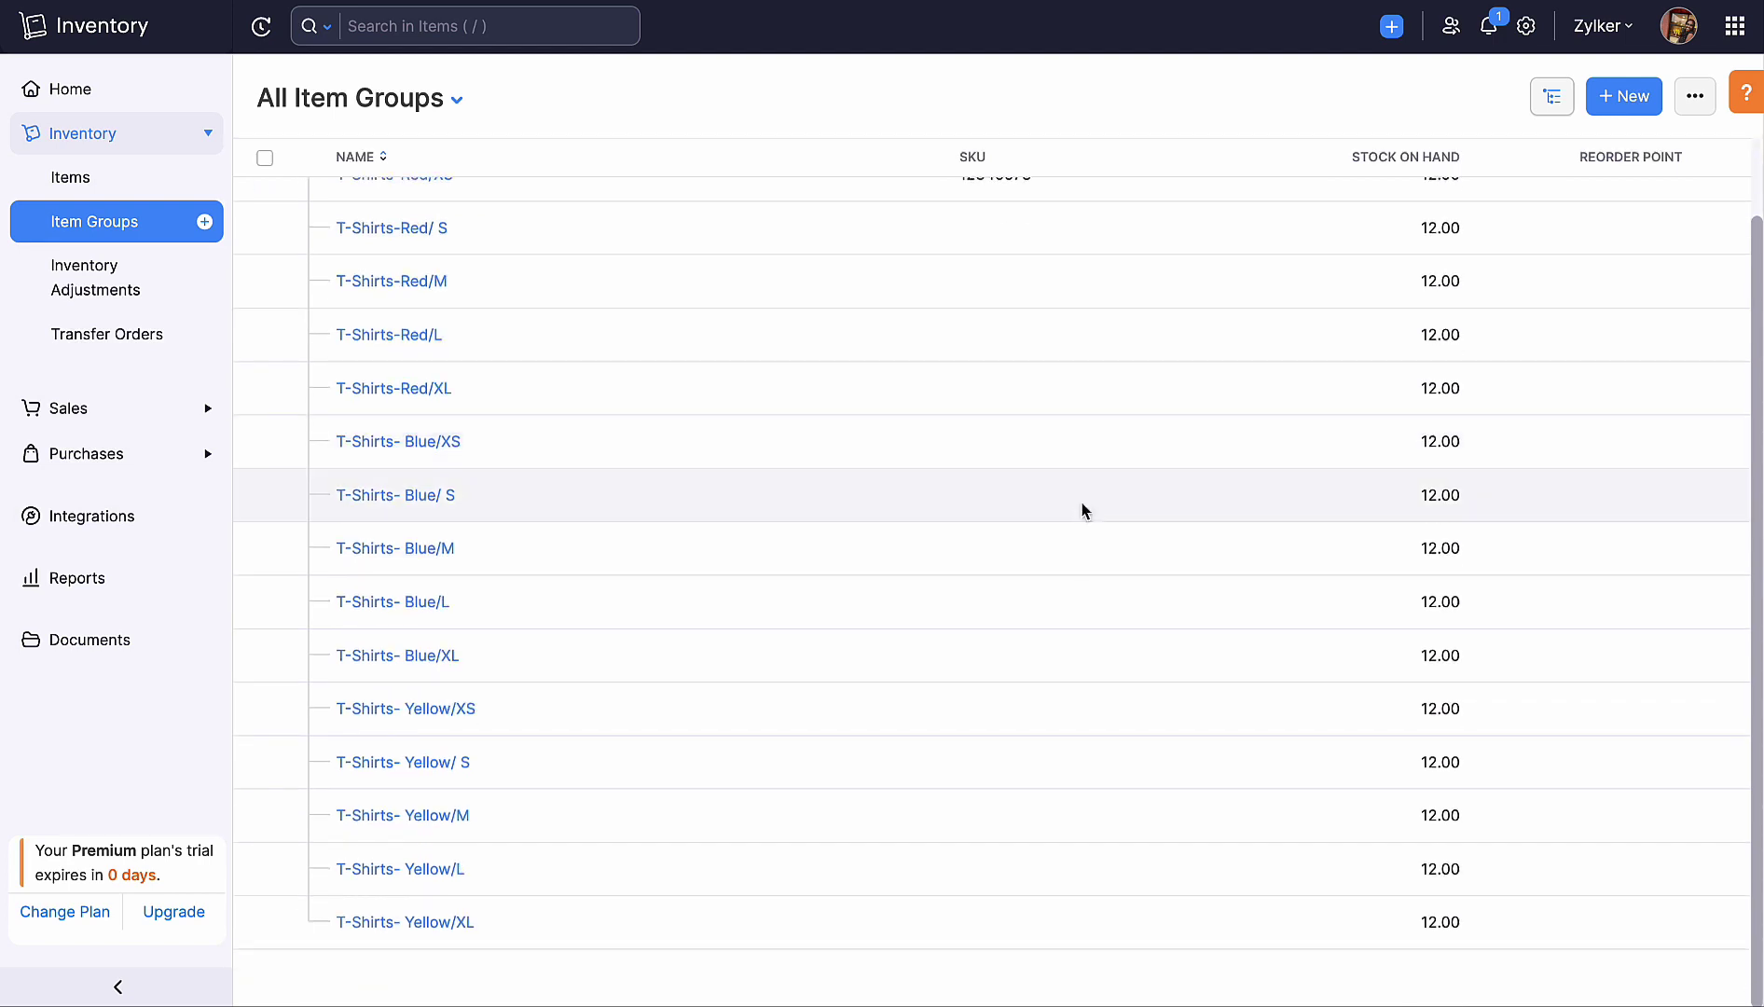
pyautogui.scroll(1, 1084, 513)
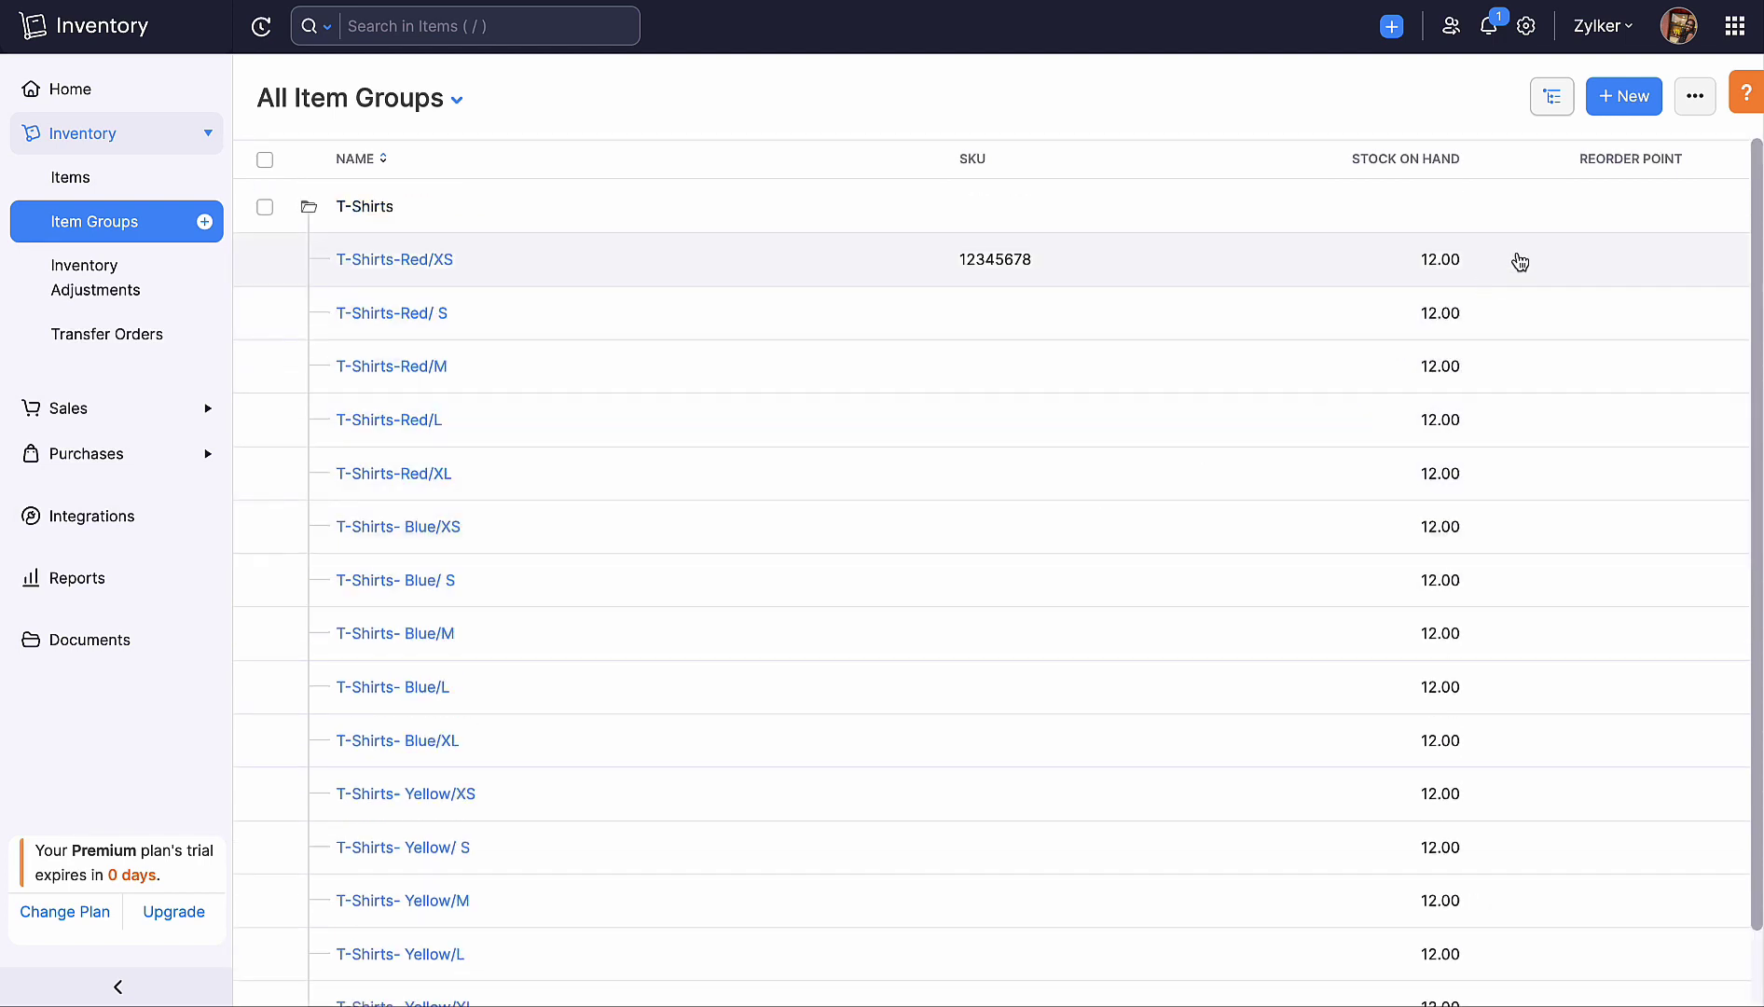
# Step: Glance at the Item Groups more-options menu, then return to the Home Getting Started page
pyautogui.click(1706, 103)
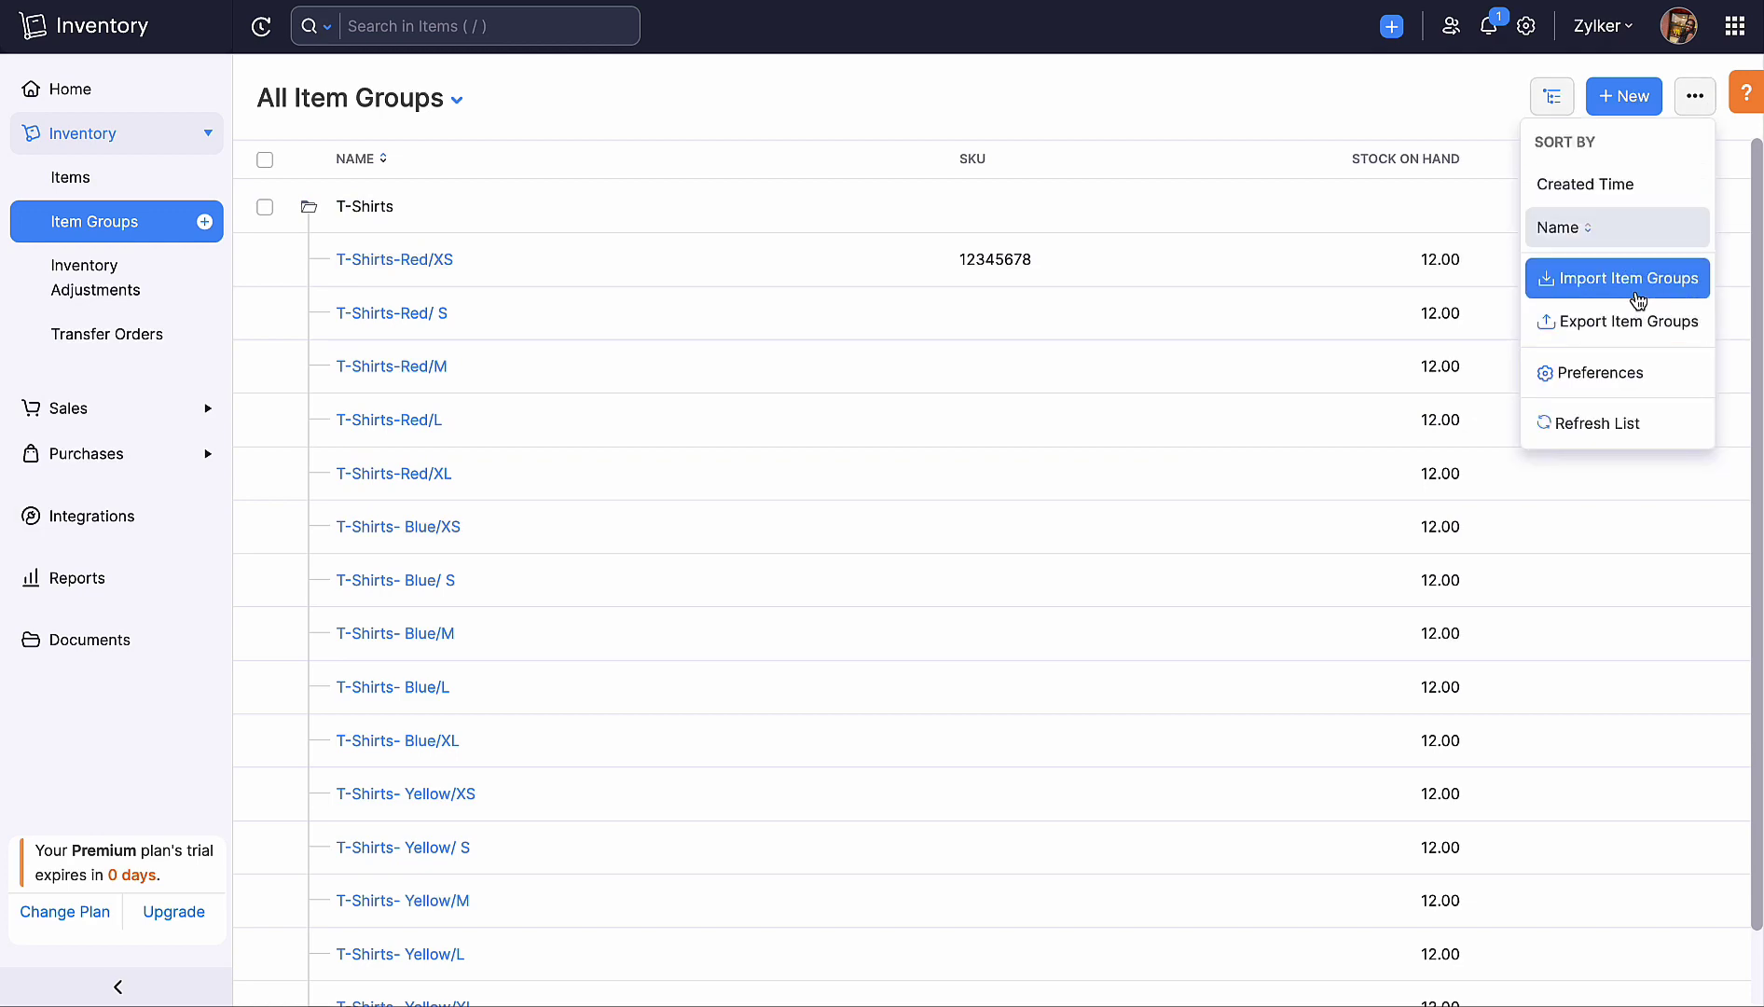
pyautogui.click(126, 100)
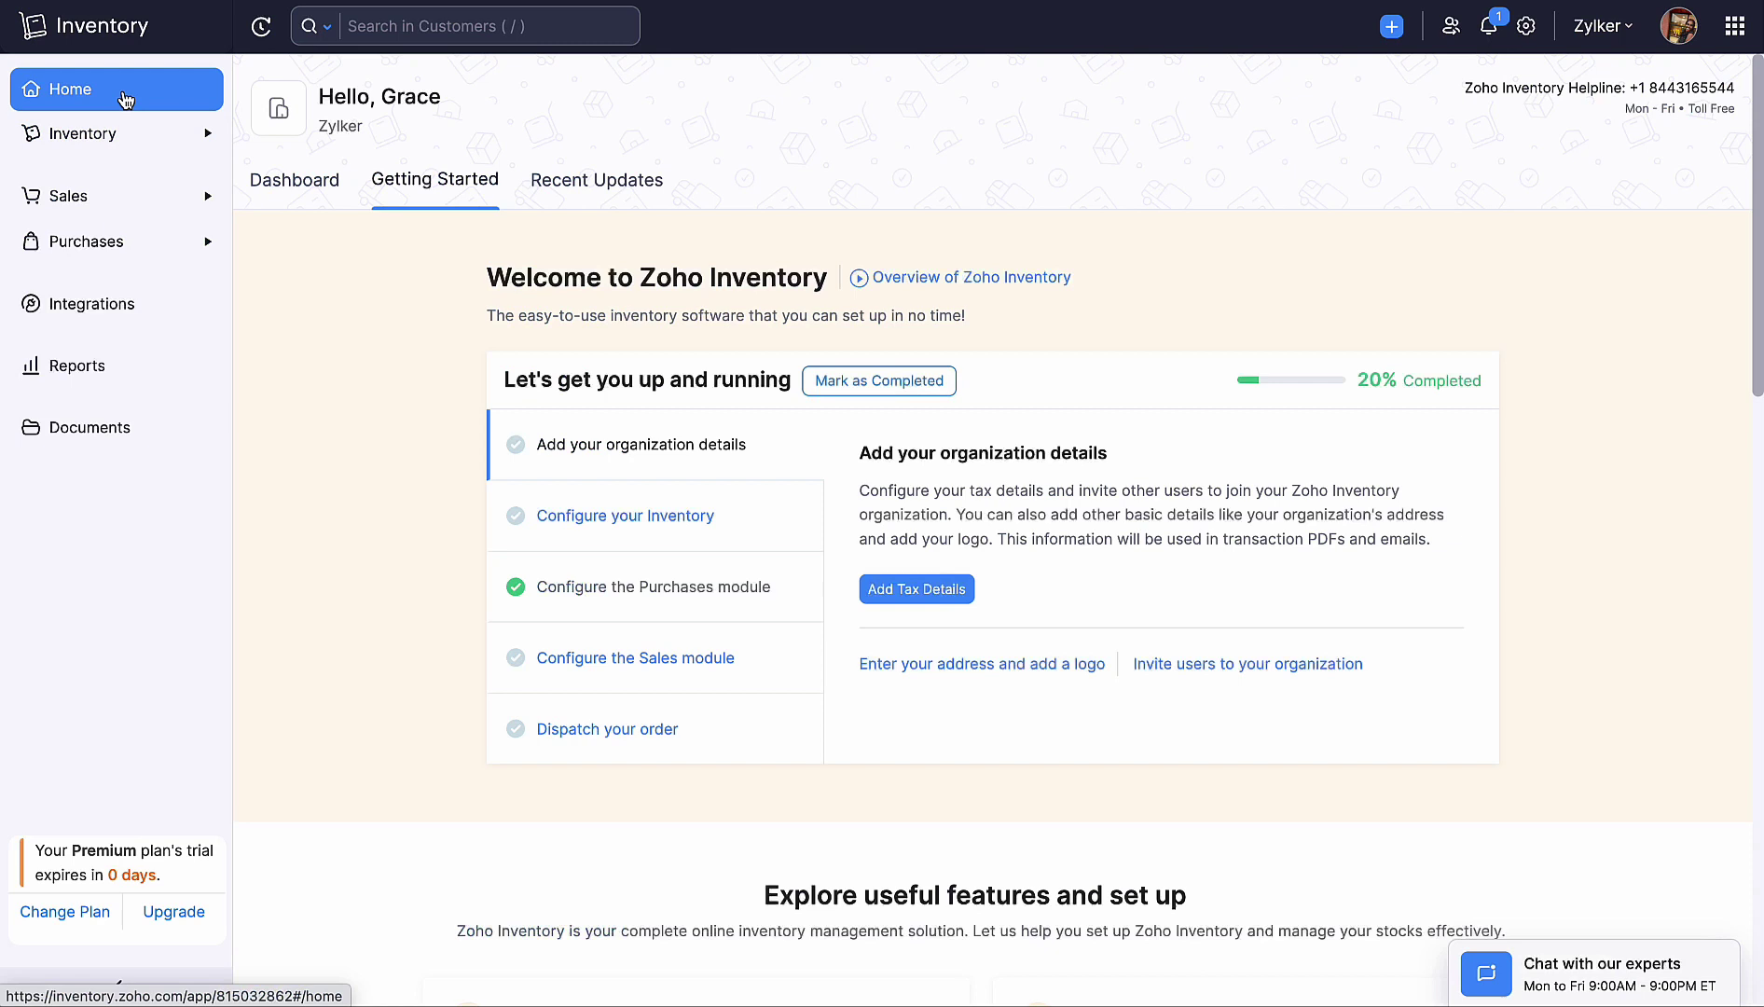